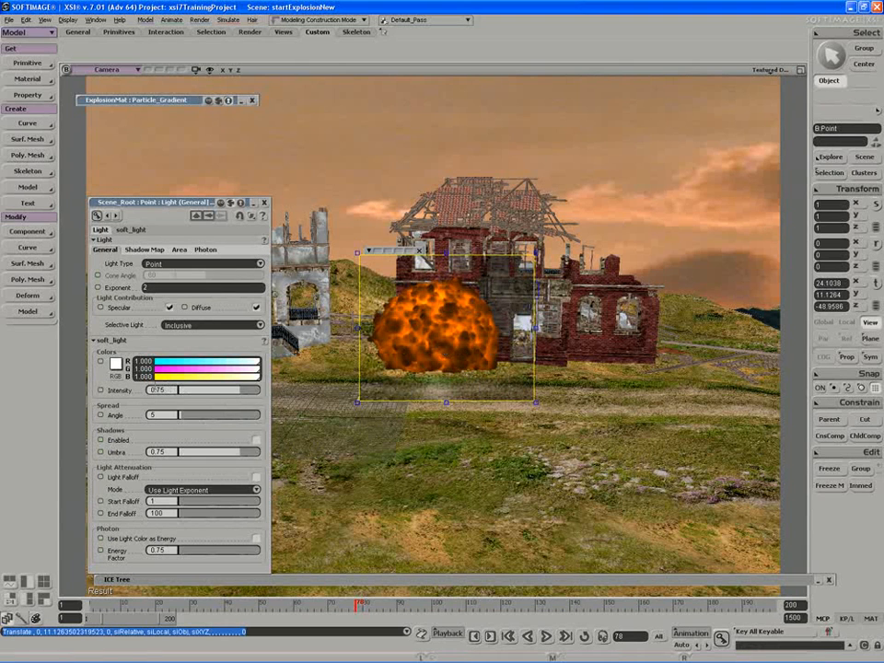
- Set the point light's intensity to 3
{"action": "left_click", "coordinate": [155, 390]}
{"action": "type", "text": "3"}
{"action": "key", "text": "Return"}
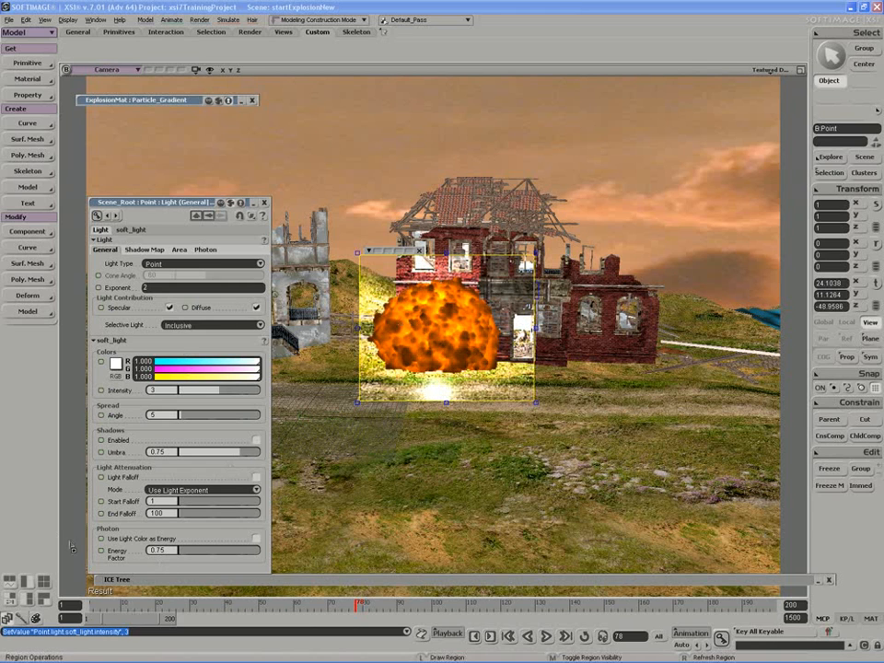
- Enable light falloff with a start falloff of 40, and enlarge the render region to cover most of the camera view
{"action": "left_click", "coordinate": [256, 477]}
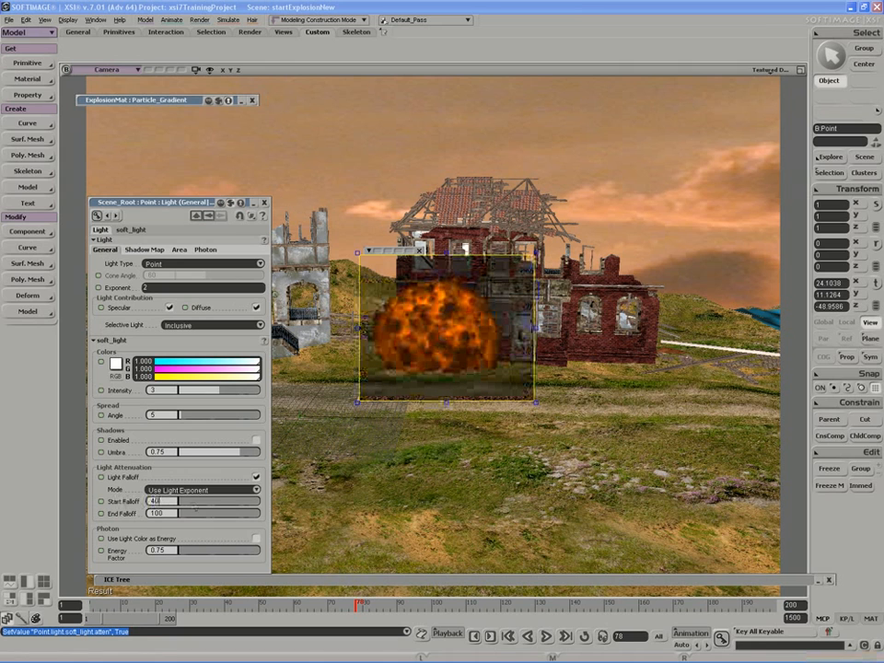
{"action": "key", "text": "Return"}
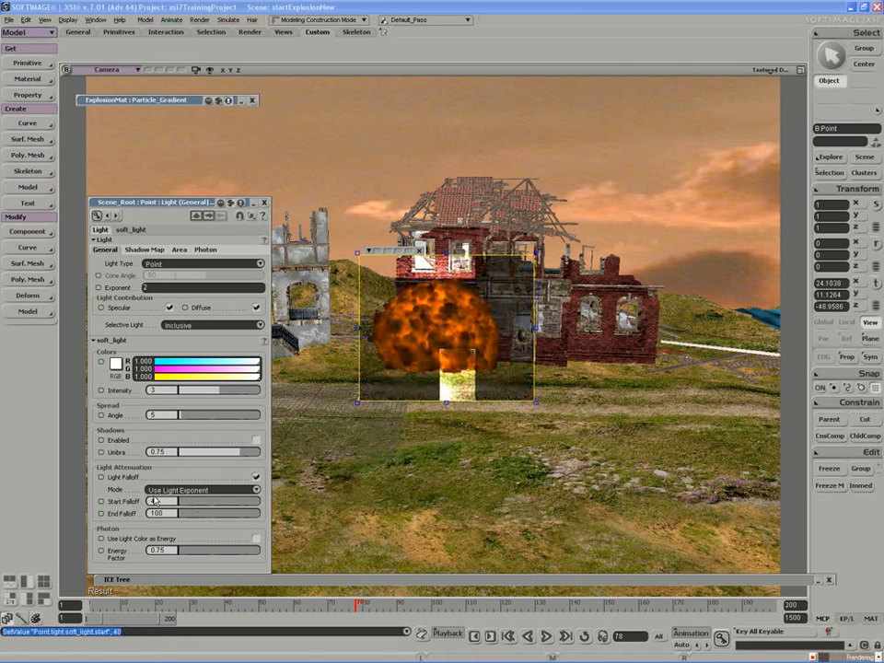
{"action": "left_click_drag", "start_coordinate": [741, 108], "coordinate": [131, 550]}
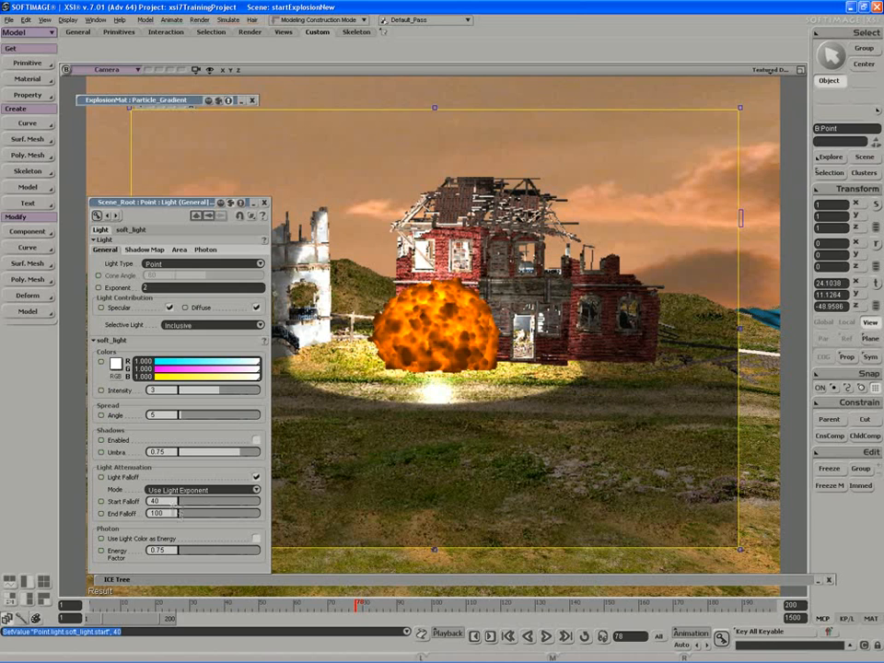
- Set the point light's intensity to 1 and its start falloff to 75
{"action": "key", "text": "Return"}
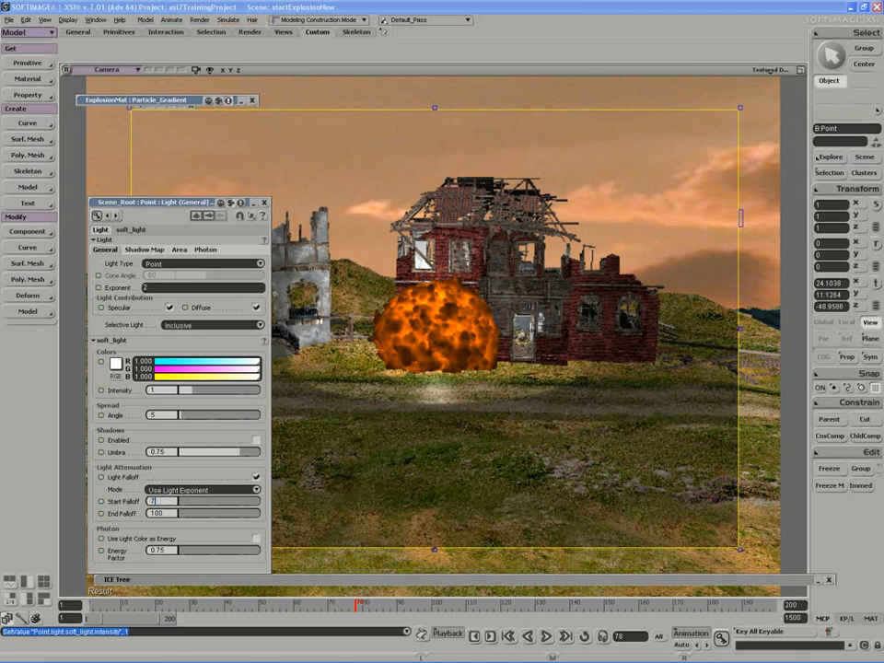
{"action": "type", "text": "5"}
{"action": "key", "text": "Return"}
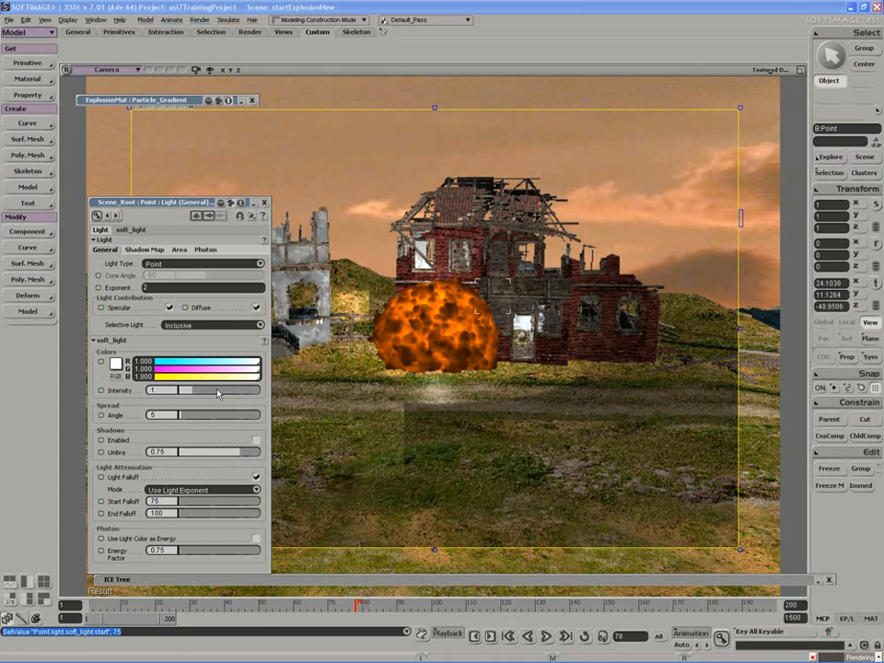
- Turn the point light into an area light with Sphere geometry
{"action": "left_click", "coordinate": [180, 252]}
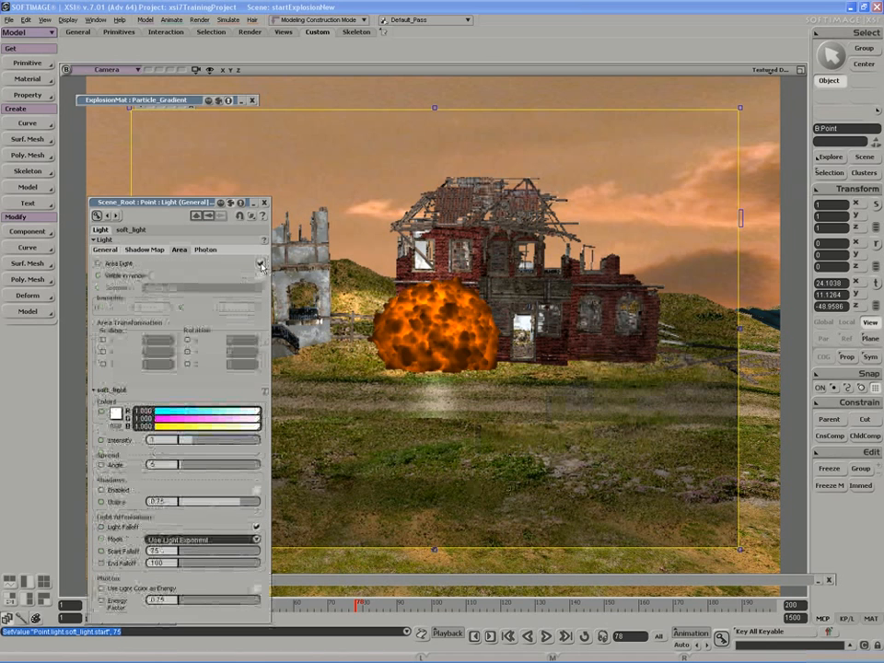
{"action": "left_click", "coordinate": [260, 263]}
{"action": "left_click", "coordinate": [188, 288]}
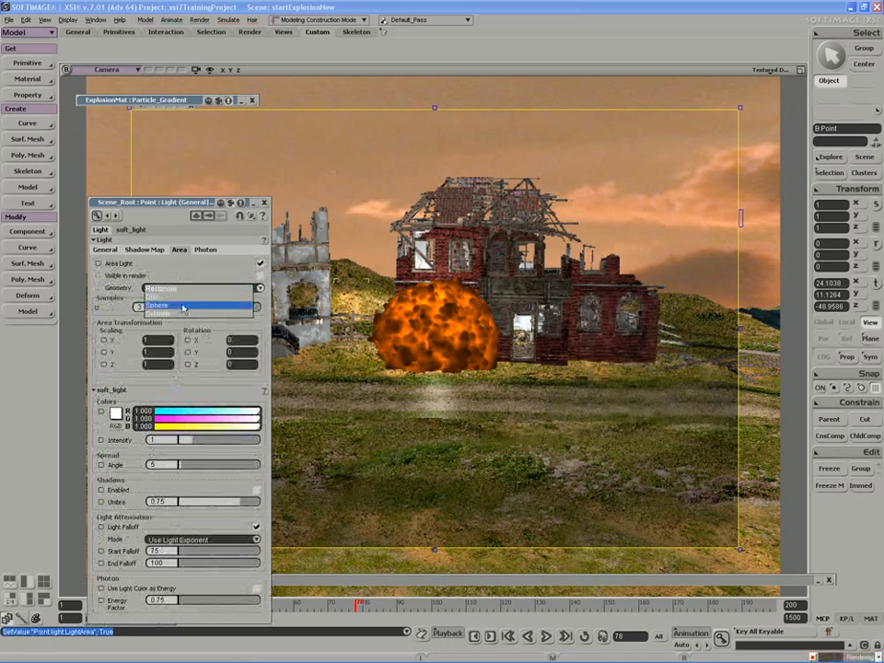
{"action": "left_click", "coordinate": [181, 309]}
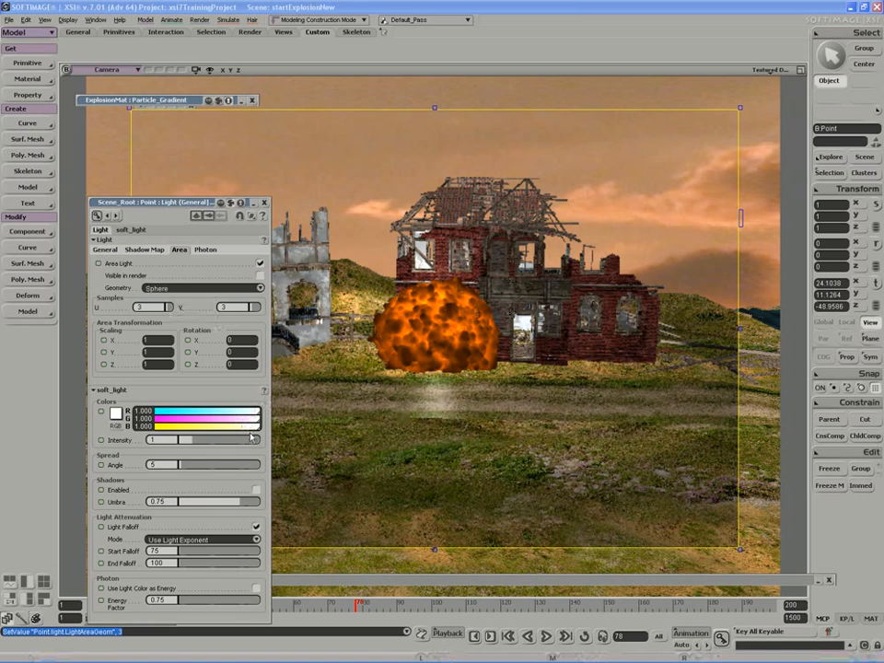
- Switch the light falloff mode to Linear and set the start falloff to 35
{"action": "left_click", "coordinate": [203, 539]}
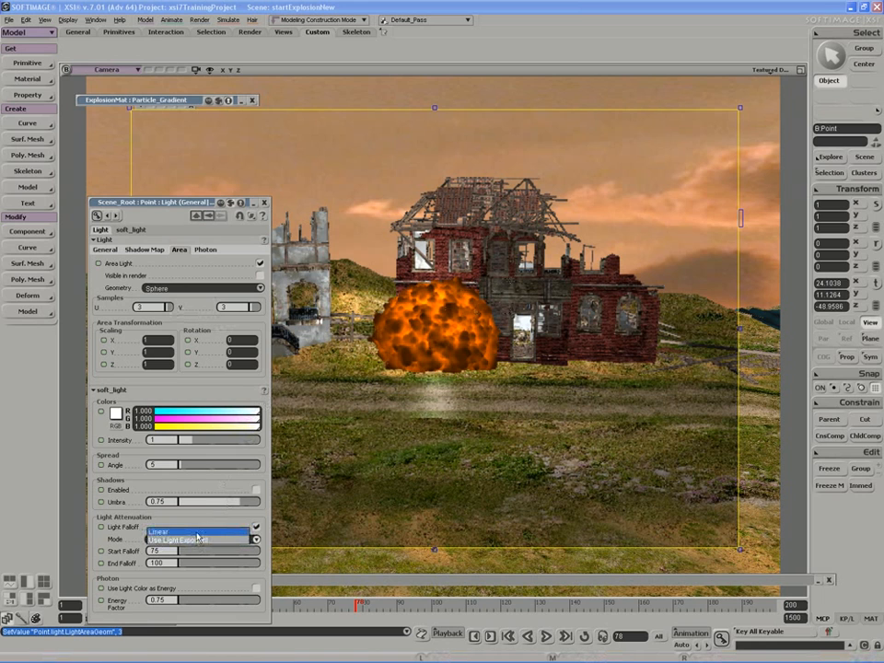
{"action": "left_click", "coordinate": [196, 537]}
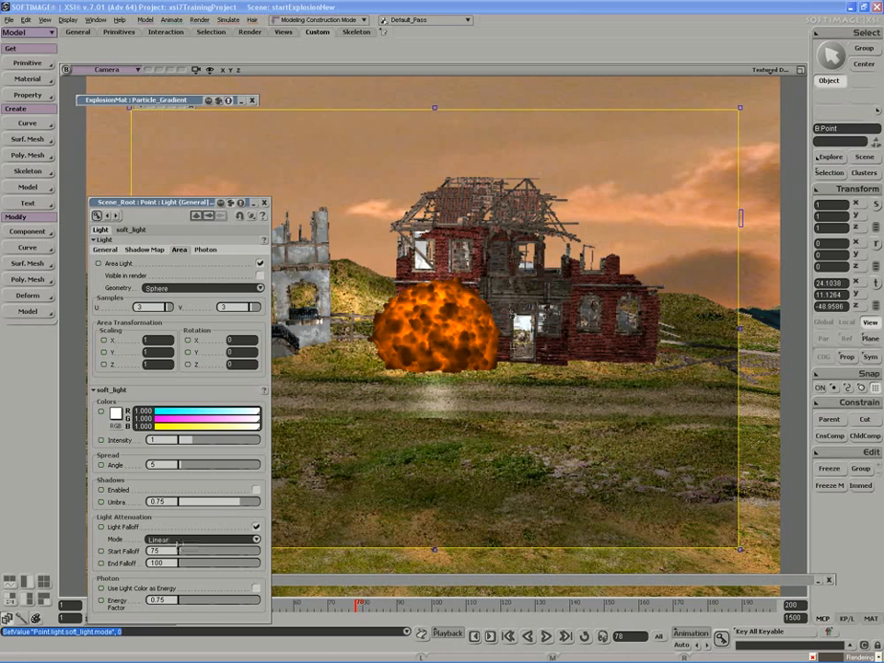
{"action": "left_click_drag", "start_coordinate": [162, 551], "coordinate": [145, 552]}
{"action": "type", "text": "35"}
{"action": "key", "text": "Return"}
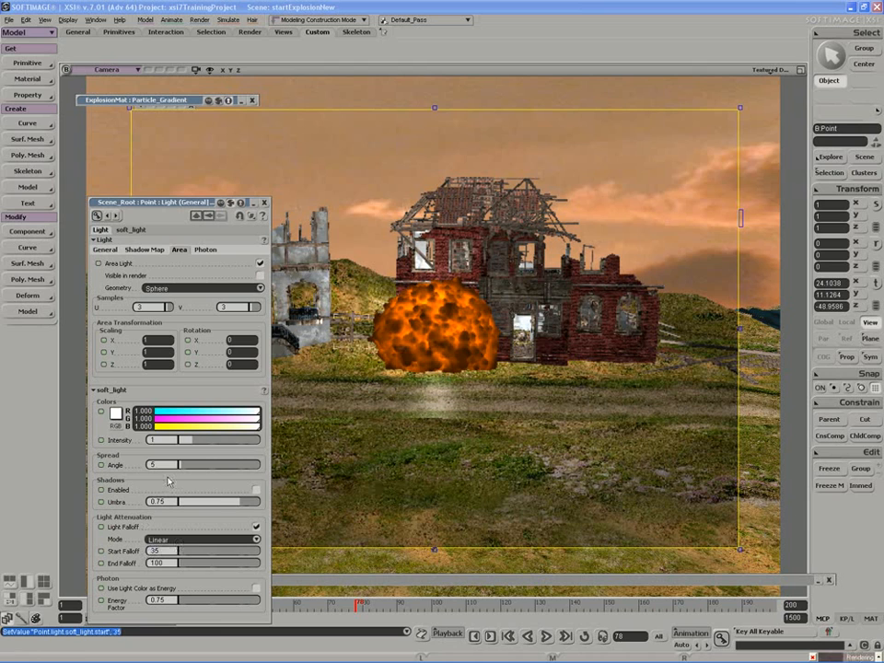
- Try the Use Light Exponent falloff mode for comparison, and return the light to Linear
{"action": "left_click", "coordinate": [185, 540]}
{"action": "left_click", "coordinate": [184, 549]}
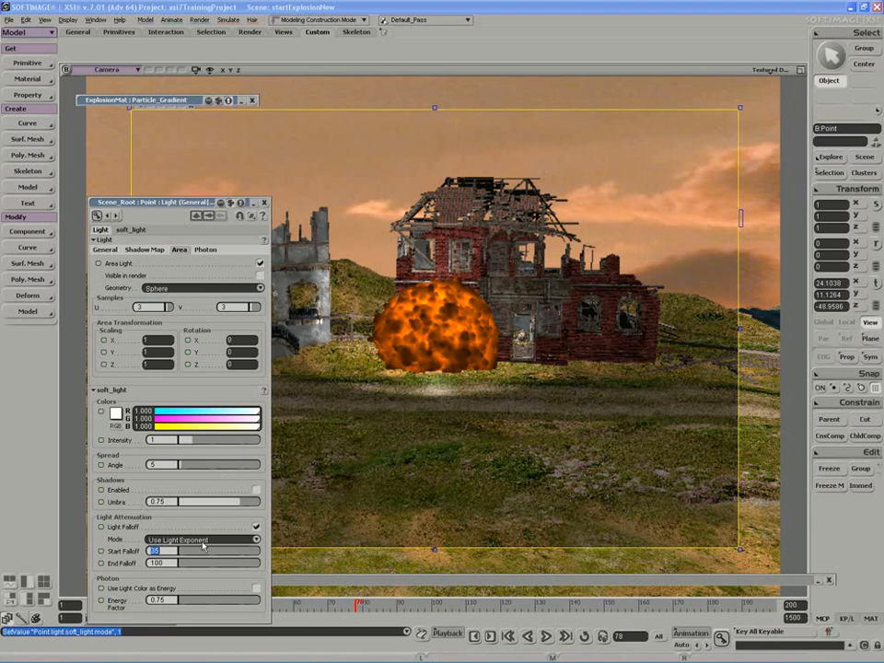
{"action": "left_click", "coordinate": [203, 541]}
{"action": "left_click", "coordinate": [176, 549]}
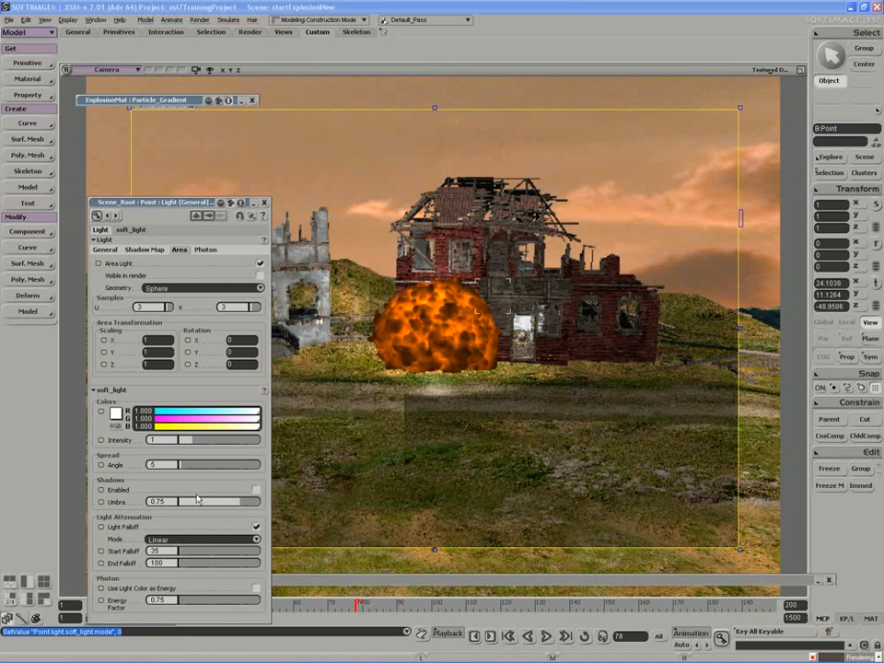
- Change the light colour to orange with R 1.000, G 0.702 and B 0.020, and return to its general properties
{"action": "left_click", "coordinate": [115, 412]}
{"action": "left_click_drag", "start_coordinate": [122, 552], "coordinate": [443, 301]}
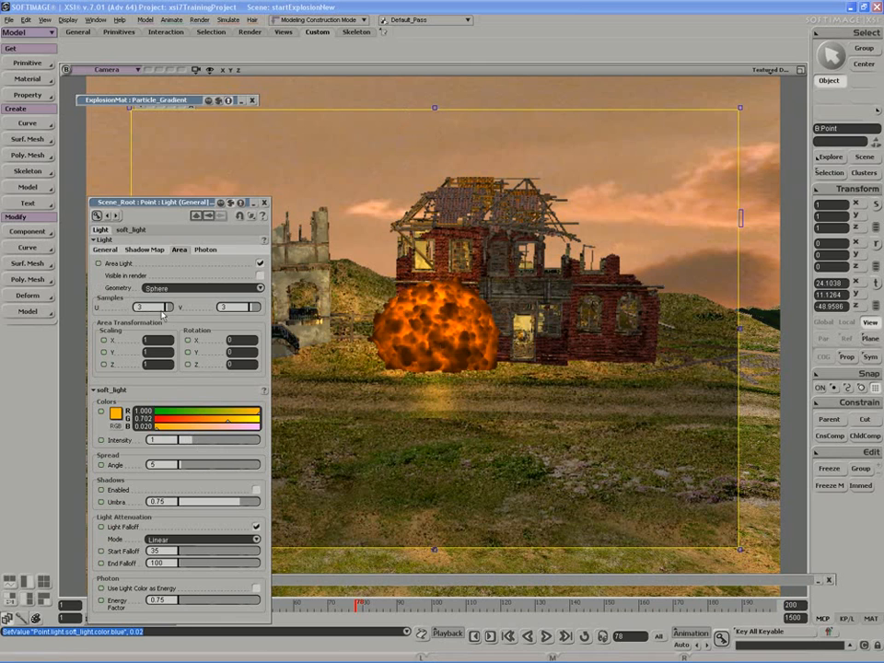
{"action": "left_click", "coordinate": [105, 250]}
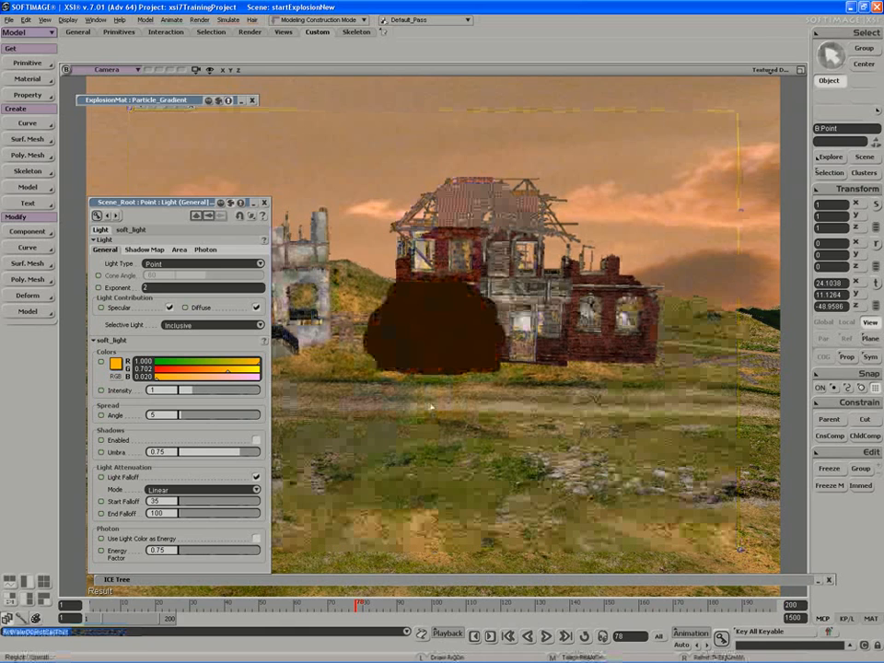
- Select the pathway object in environmentModelCleaned and reduce its Phong shader's specular colour and specular decay to 0
{"action": "key", "text": "8"}
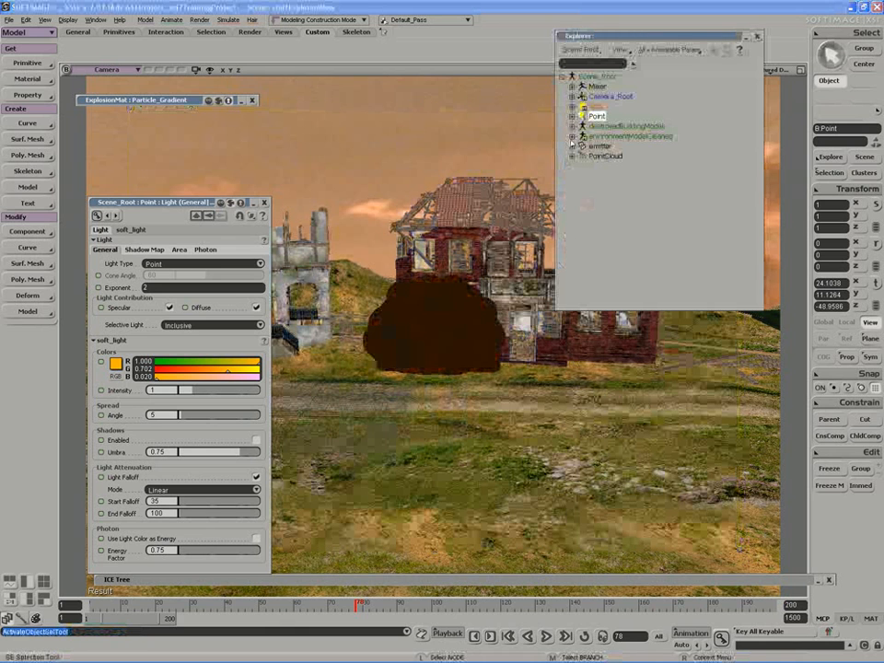
{"action": "left_click", "coordinate": [572, 136]}
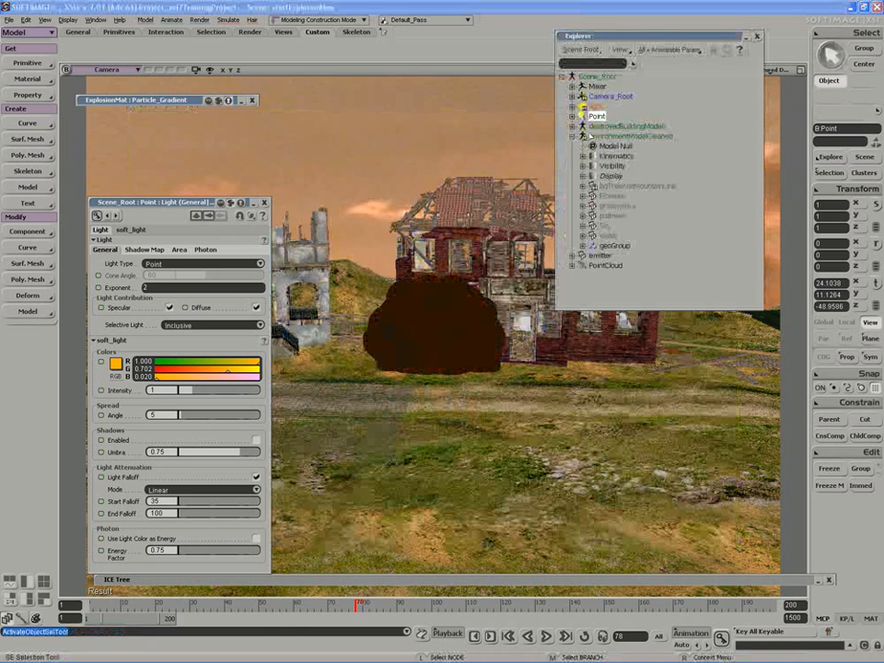
{"action": "left_click", "coordinate": [608, 217]}
{"action": "key", "text": "3"}
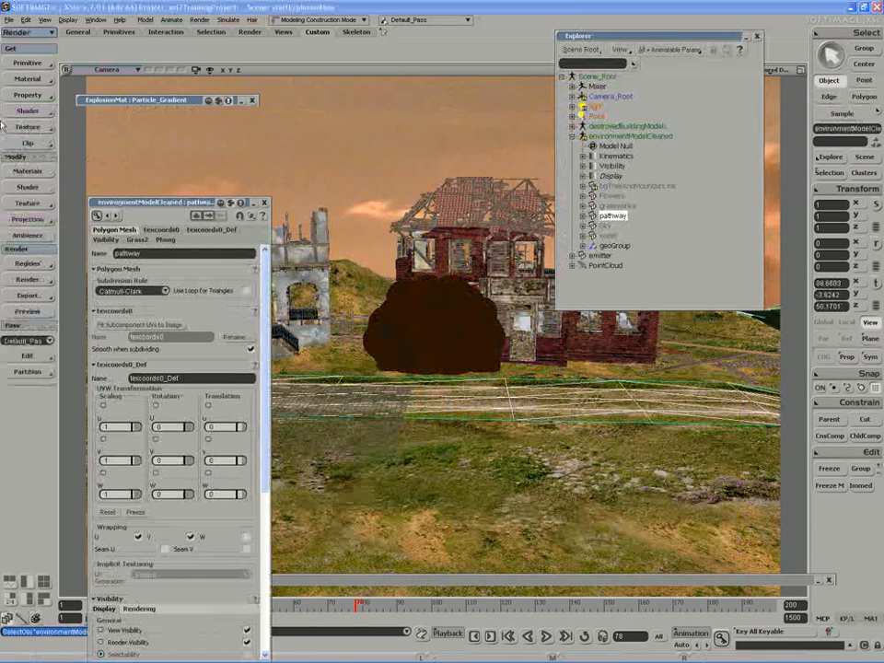
{"action": "left_click", "coordinate": [18, 187]}
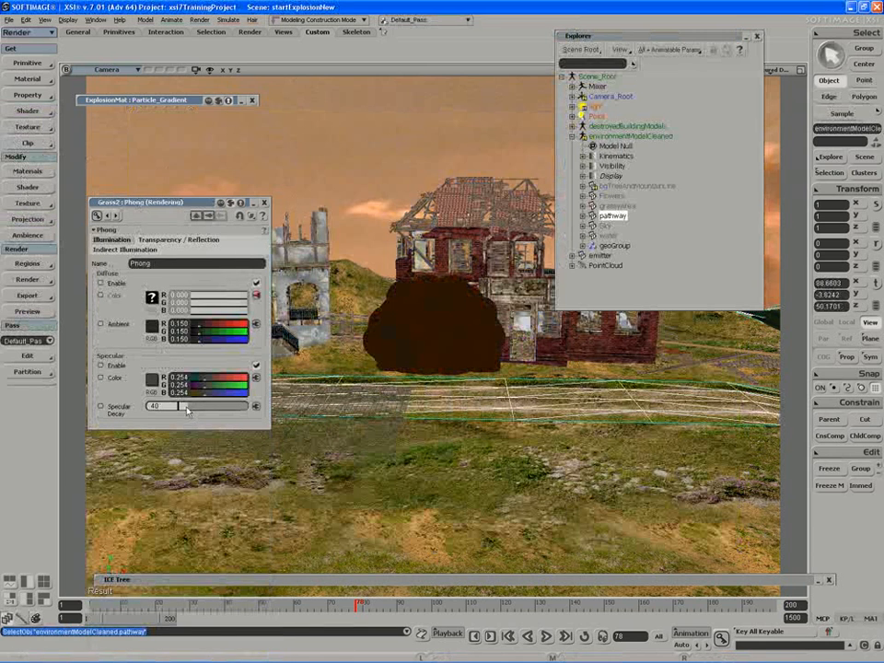
{"action": "mouse_move", "coordinate": [186, 407]}
{"action": "left_mouse_down"}
{"action": "mouse_move", "coordinate": [192, 392]}
{"action": "mouse_move", "coordinate": [175, 409]}
{"action": "left_mouse_up"}
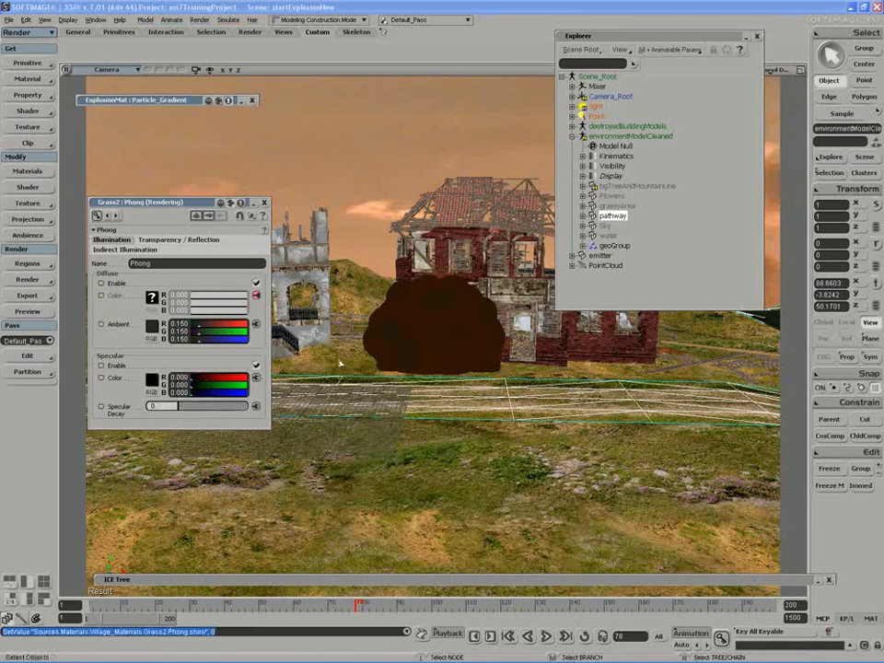
- Lower the specular decay of the grassyArea object's Phong shader to 4.8 and close its properties
{"action": "left_click", "coordinate": [614, 206]}
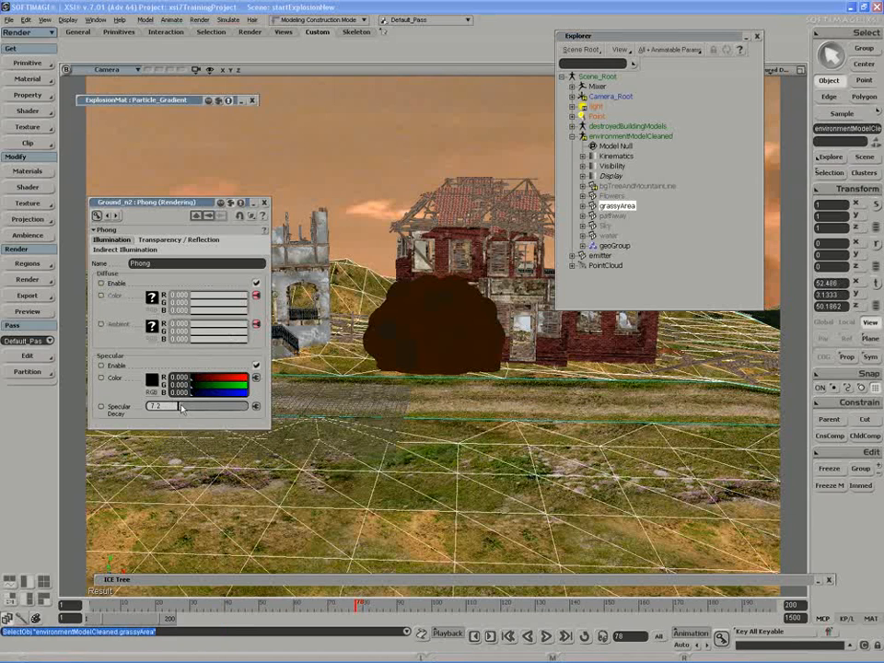
{"action": "left_click_drag", "start_coordinate": [181, 408], "coordinate": [168, 408]}
{"action": "left_click", "coordinate": [264, 202]}
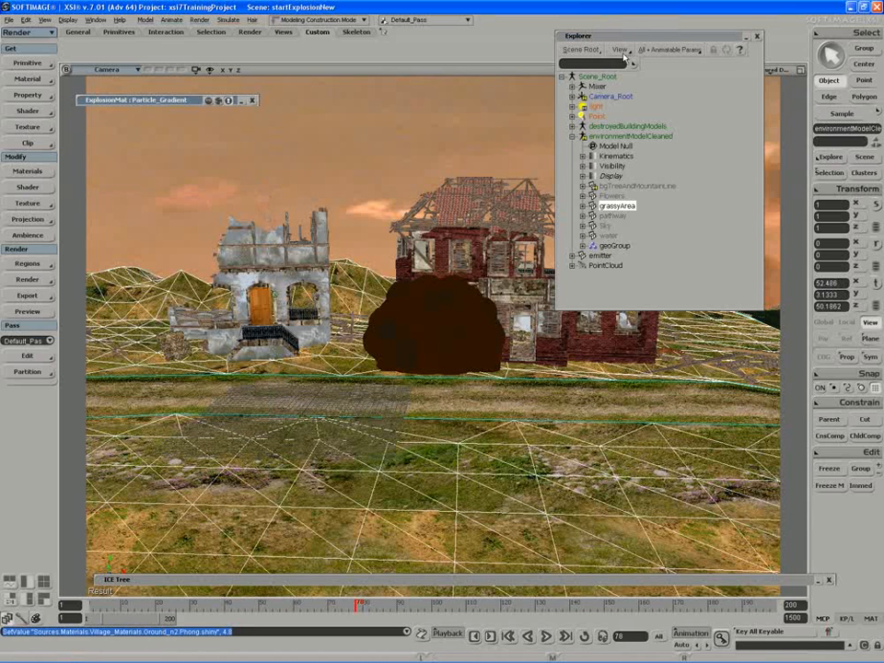
- Rename the Point light to explosionLight and close the Explorer
{"action": "left_click", "coordinate": [597, 116]}
{"action": "left_click", "coordinate": [595, 116]}
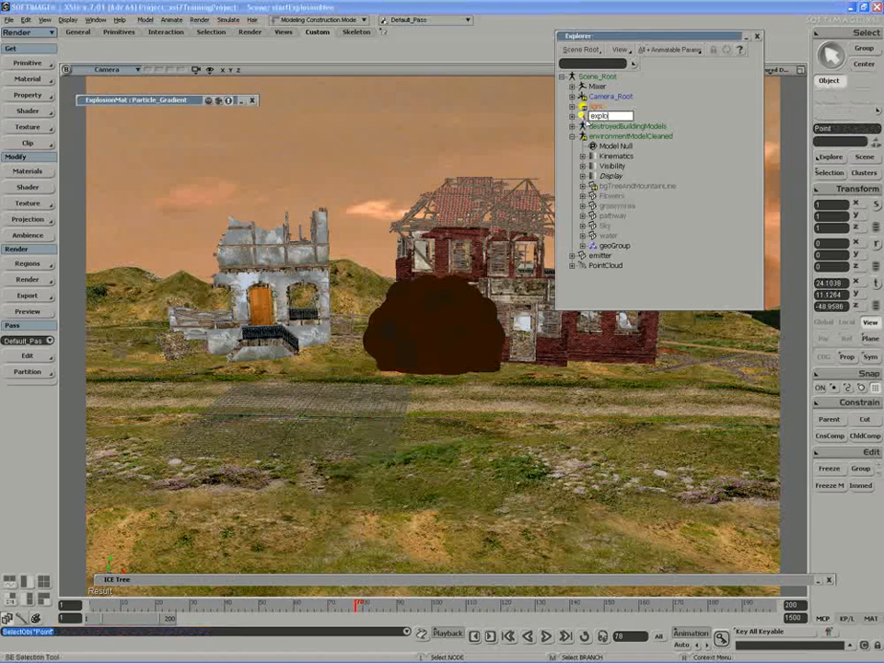
{"action": "type", "text": "explosionLight"}
{"action": "key", "text": "Return"}
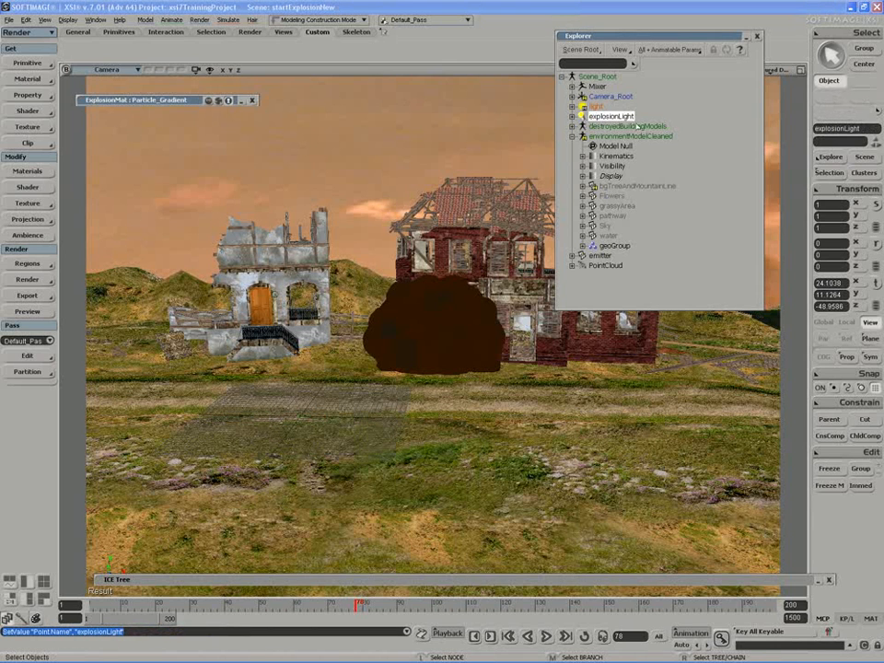
{"action": "left_click", "coordinate": [758, 37]}
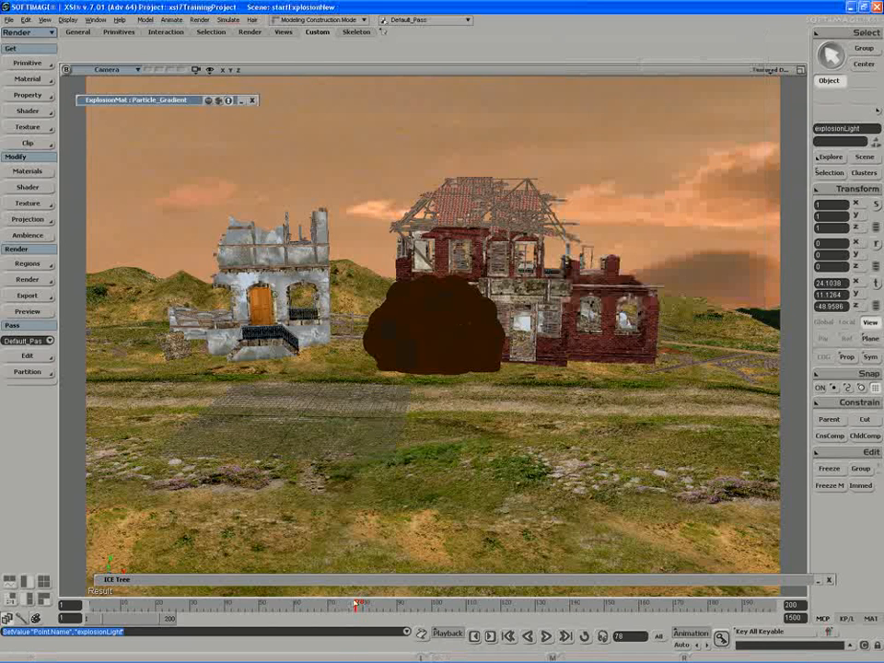
- Restore the minimized ICE Tree window and load the tree of the explosion's point cloud into it
{"action": "double_click", "coordinate": [356, 582]}
{"action": "left_click_drag", "start_coordinate": [354, 583], "coordinate": [322, 406]}
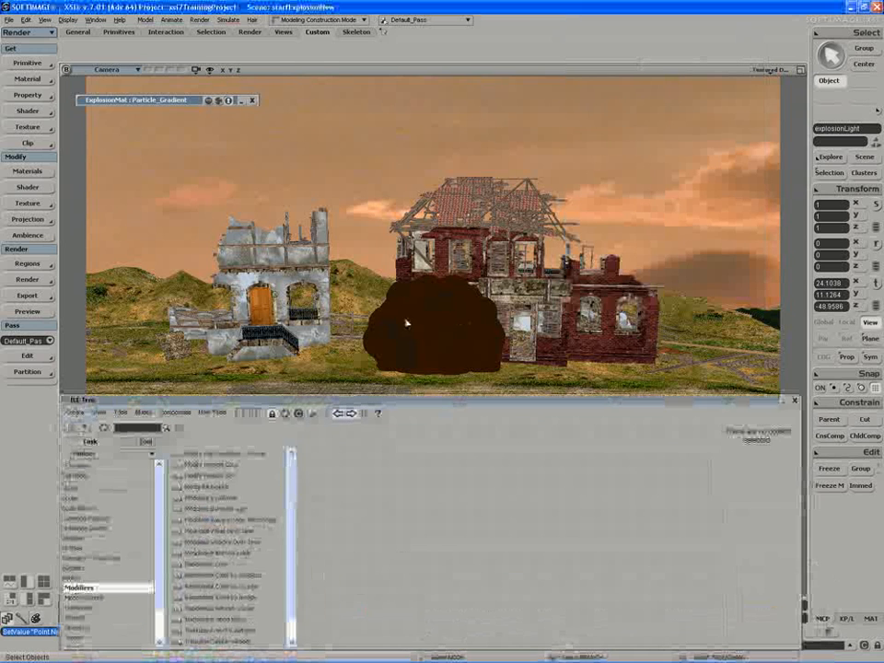
{"action": "left_click", "coordinate": [406, 322]}
{"action": "left_click", "coordinate": [284, 416]}
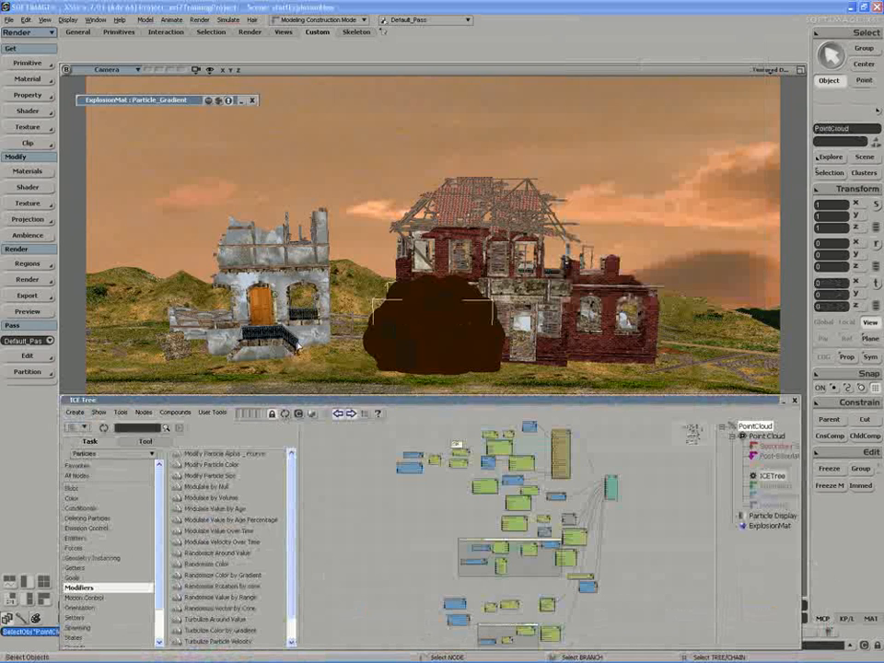
- Select explosionLight in a reopened Explorer, and reposition the ICE Tree window so the timeline is uncovered
{"action": "key", "text": "8"}
{"action": "left_click", "coordinate": [610, 117]}
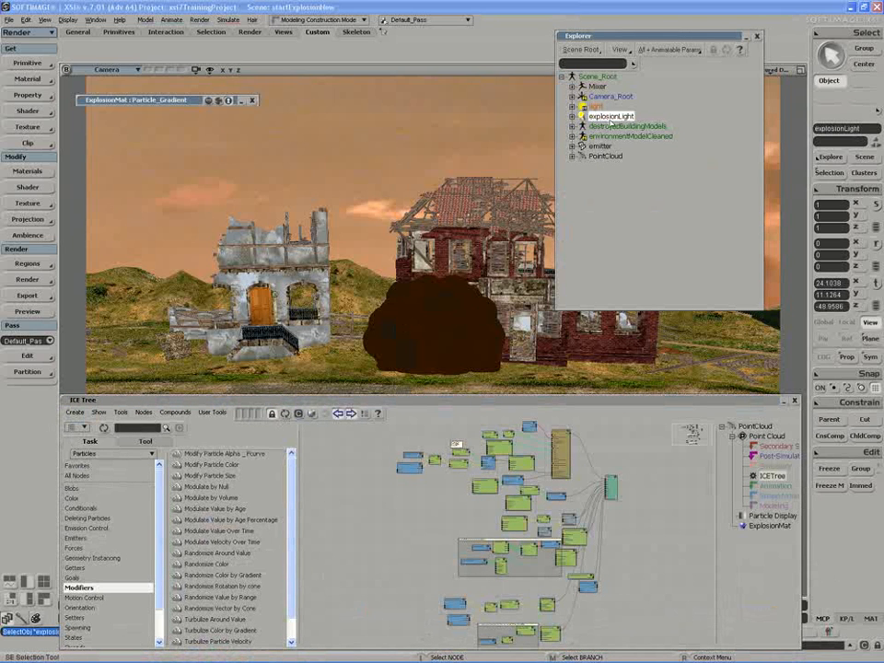
{"action": "left_click_drag", "start_coordinate": [334, 583], "coordinate": [337, 580]}
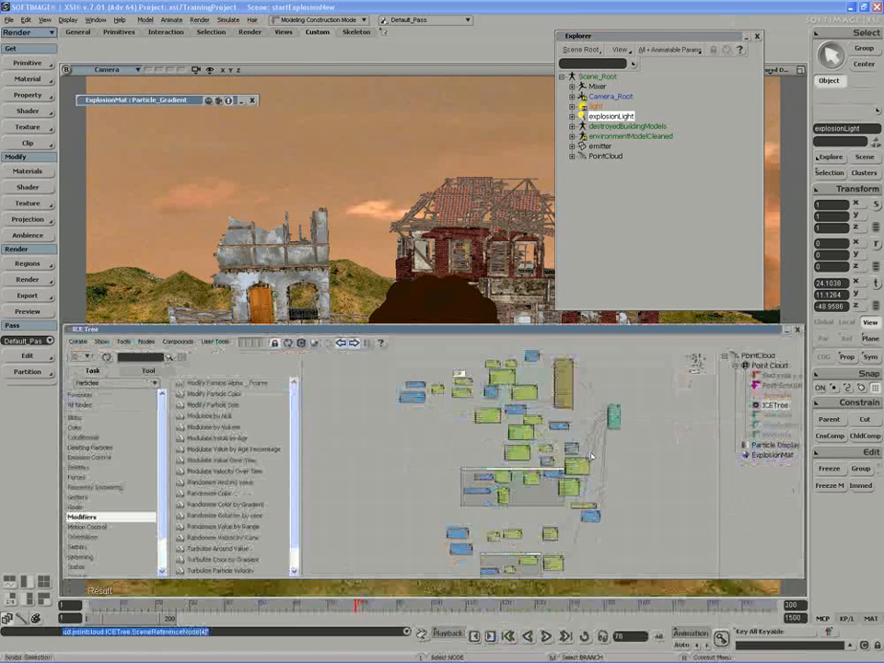
- Insert a new port after Port8 on the point cloud's ICETree node
{"action": "key", "text": "z"}
{"action": "middle_click_drag", "start_coordinate": [622, 425], "coordinate": [665, 451]}
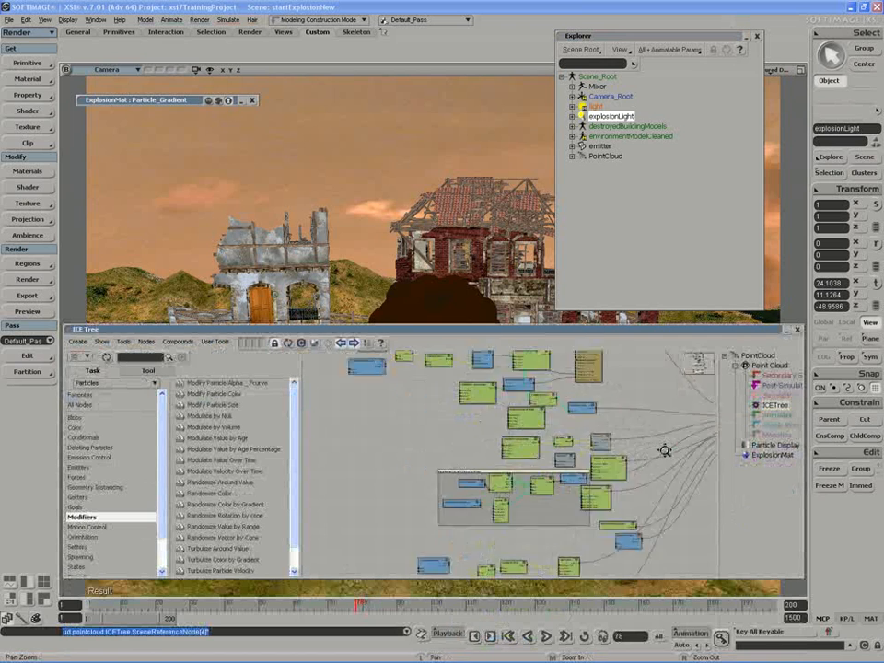
{"action": "left_click_drag", "start_coordinate": [665, 451], "coordinate": [337, 523]}
{"action": "middle_click_drag", "start_coordinate": [337, 523], "coordinate": [537, 456]}
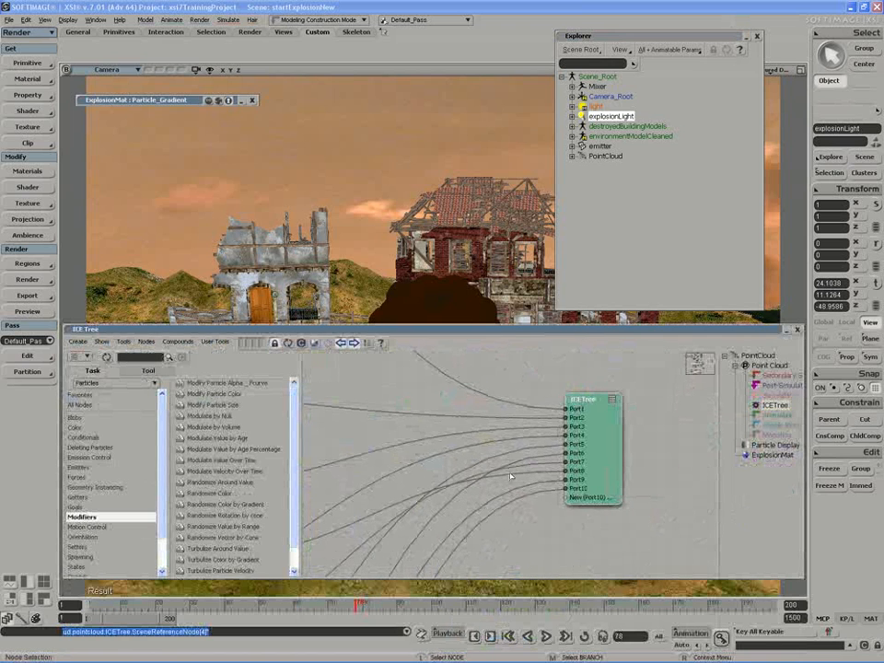
{"action": "left_click_drag", "start_coordinate": [588, 490], "coordinate": [609, 505]}
{"action": "right_click", "coordinate": [604, 493]}
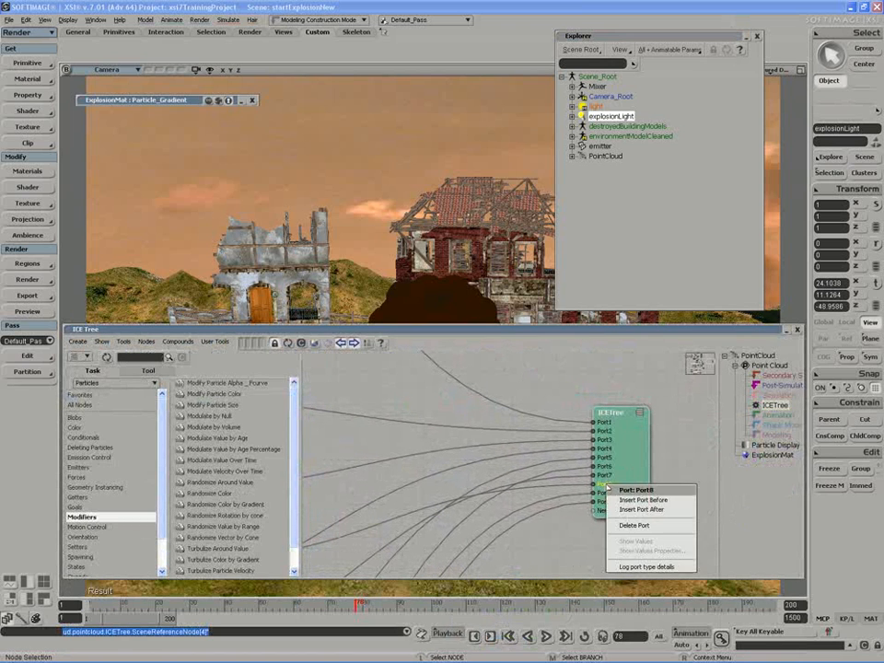
{"action": "left_click", "coordinate": [635, 509]}
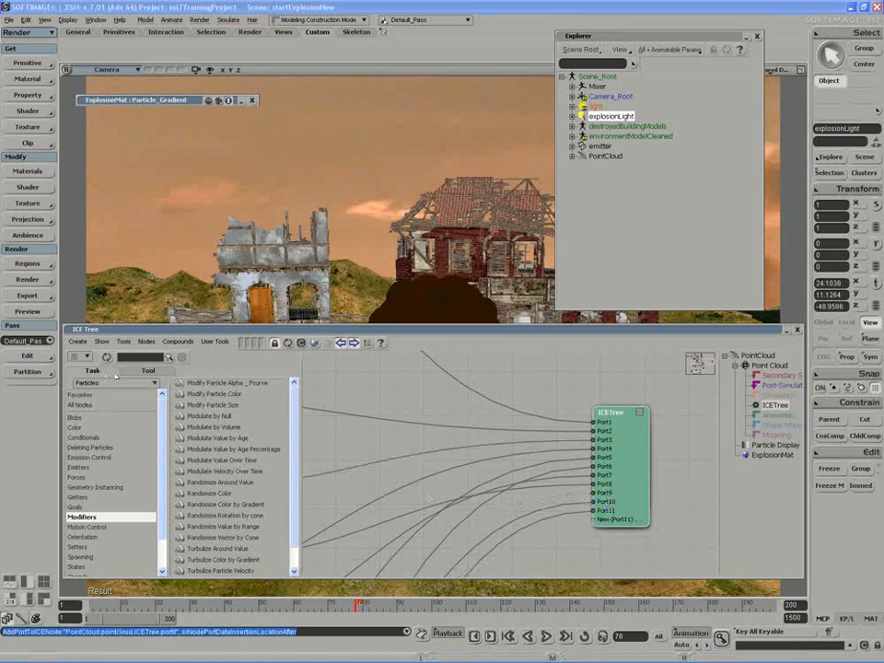
- Add a Set Data node from the Data Access tools just below the ICETree node
{"action": "left_click", "coordinate": [146, 372]}
{"action": "left_click", "coordinate": [84, 455]}
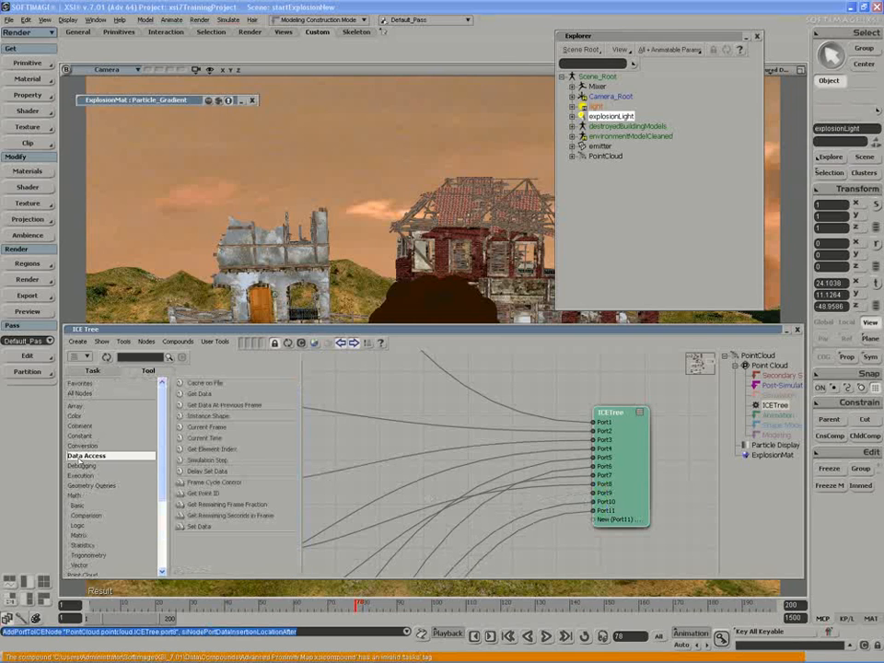
{"action": "left_click_drag", "start_coordinate": [199, 526], "coordinate": [572, 558]}
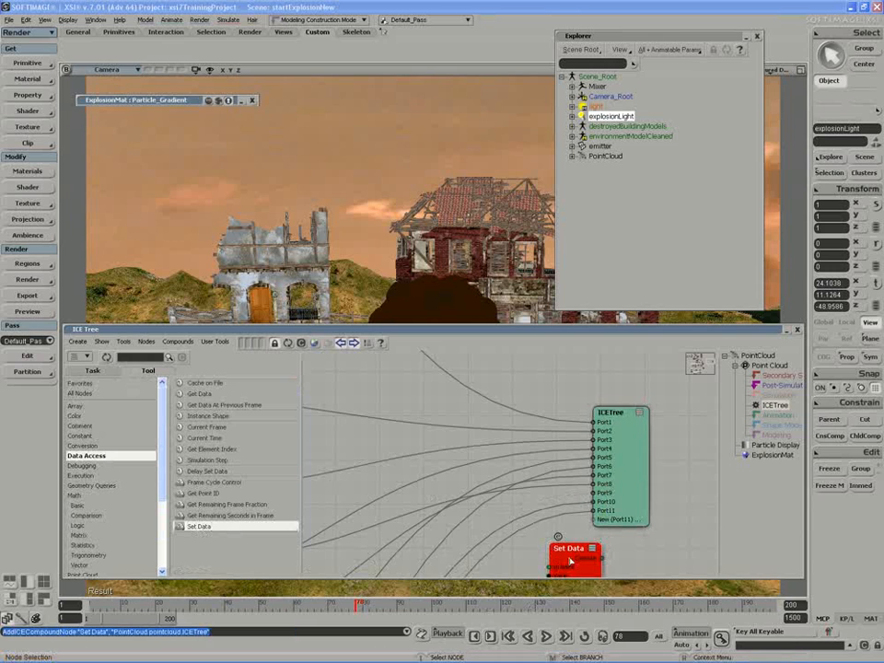
- Point the Set Data node's reference at explosionLight.soft_light.intensity and connect its Execute output to Port9 of the ICETree node
{"action": "left_click", "coordinate": [165, 102]}
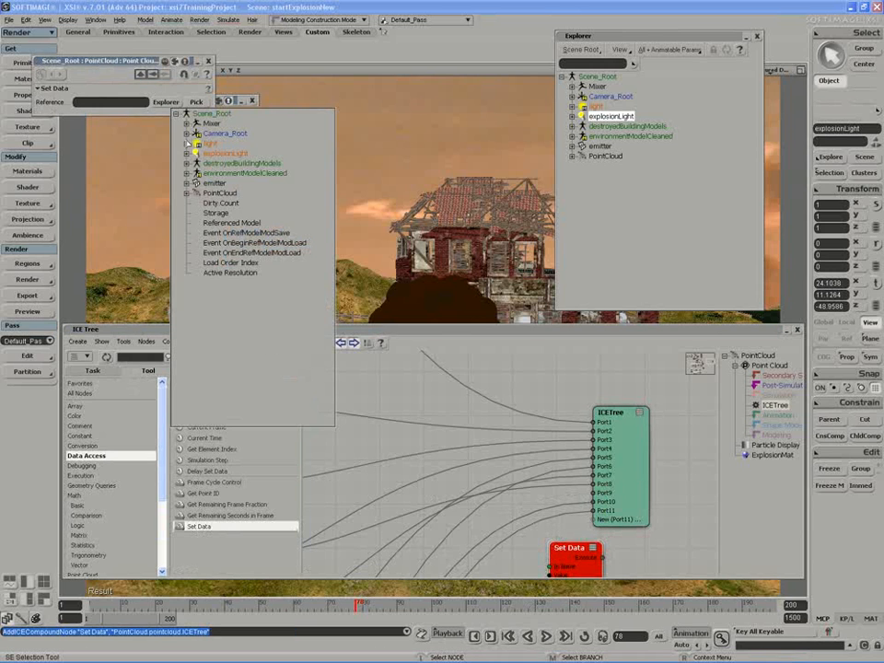
{"action": "left_click", "coordinate": [187, 153]}
{"action": "left_click", "coordinate": [196, 163]}
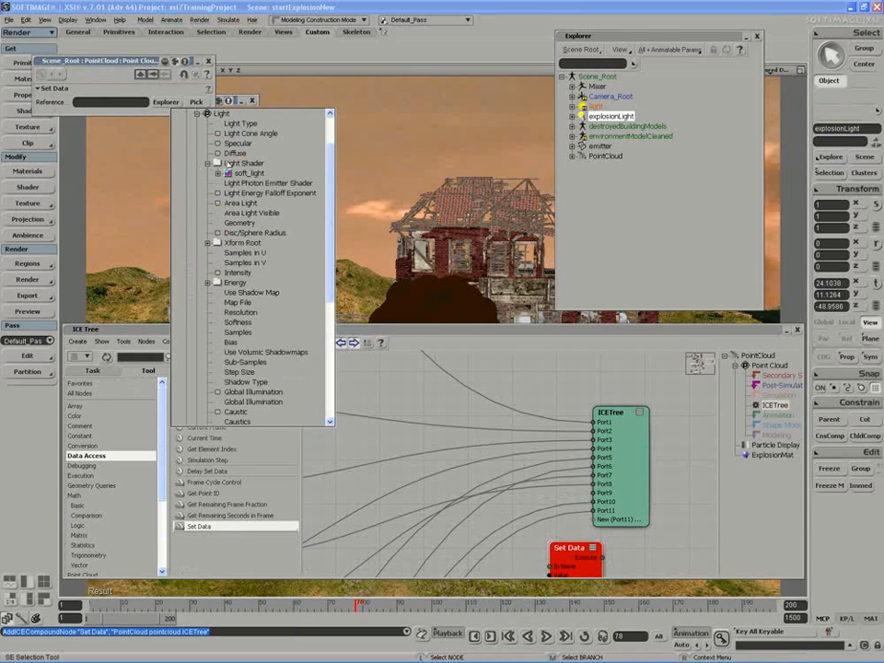
{"action": "left_click", "coordinate": [217, 174]}
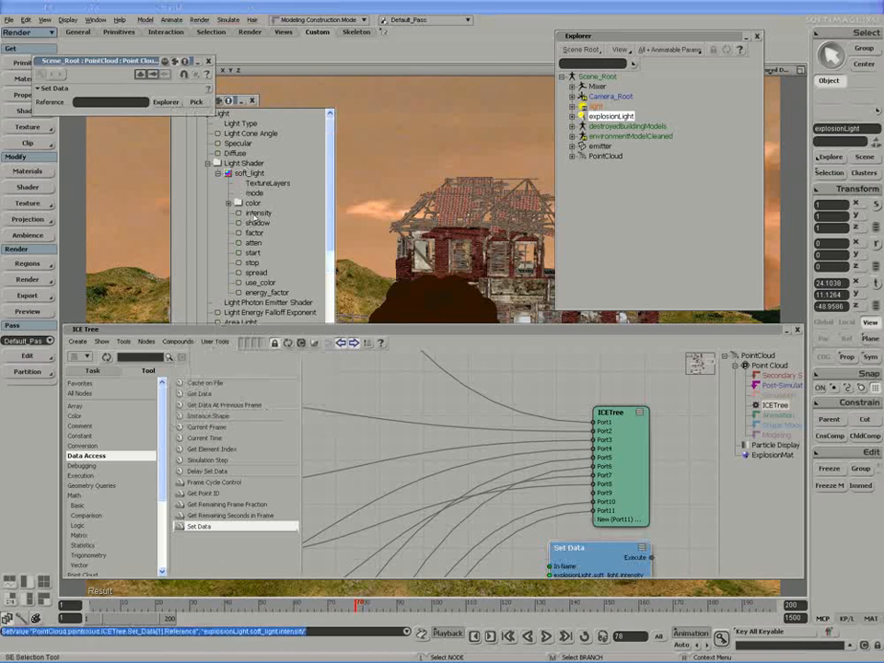
{"action": "left_click", "coordinate": [257, 213]}
{"action": "left_click_drag", "start_coordinate": [662, 457], "coordinate": [672, 445]}
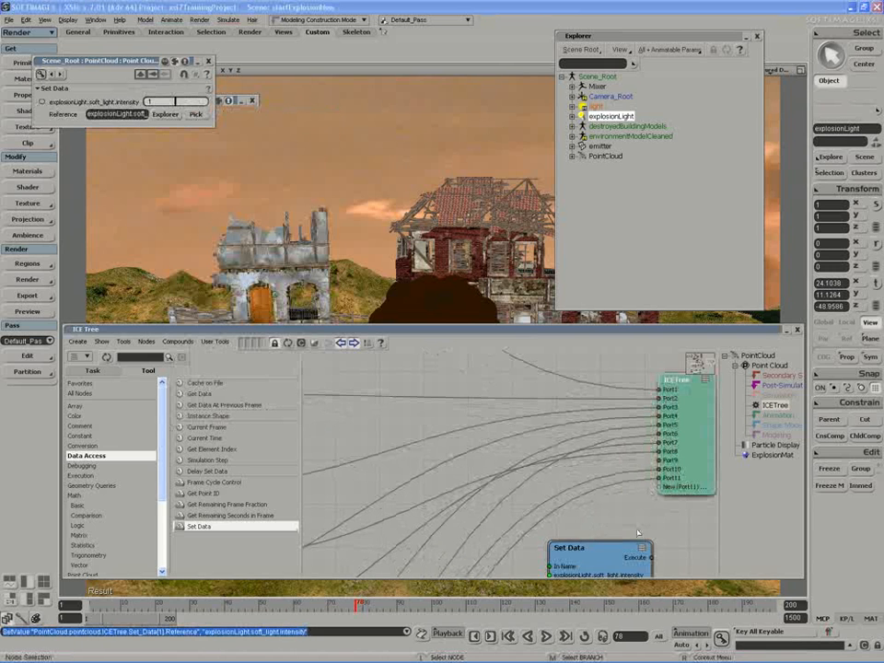
{"action": "left_click_drag", "start_coordinate": [636, 565], "coordinate": [660, 460]}
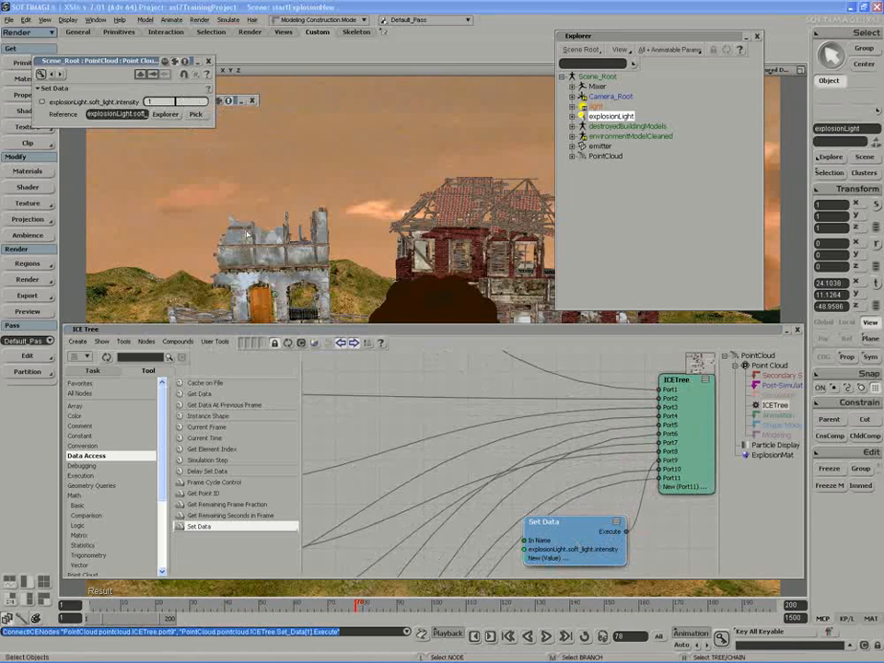
- Move the ICE Tree window off the scene, try an intensity of 5 in the Set Data node, and set it back to 1
{"action": "left_click_drag", "start_coordinate": [283, 329], "coordinate": [307, 542]}
{"action": "mouse_move", "coordinate": [177, 102]}
{"action": "left_mouse_down"}
{"action": "mouse_move", "coordinate": [201, 103]}
{"action": "mouse_move", "coordinate": [175, 102]}
{"action": "left_mouse_up"}
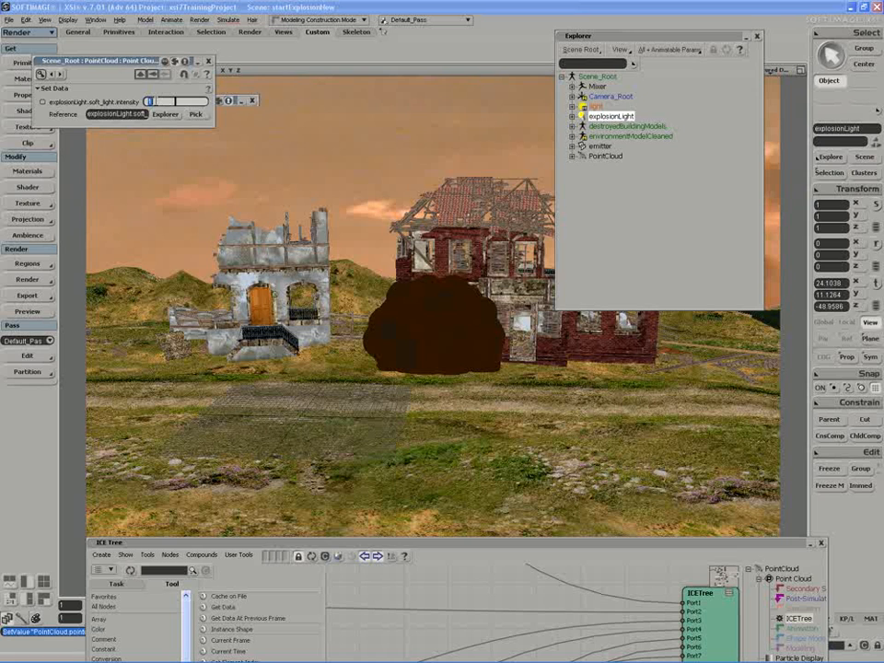
{"action": "type", "text": "5"}
{"action": "key", "text": "Return"}
{"action": "left_click_drag", "start_coordinate": [188, 101], "coordinate": [209, 121]}
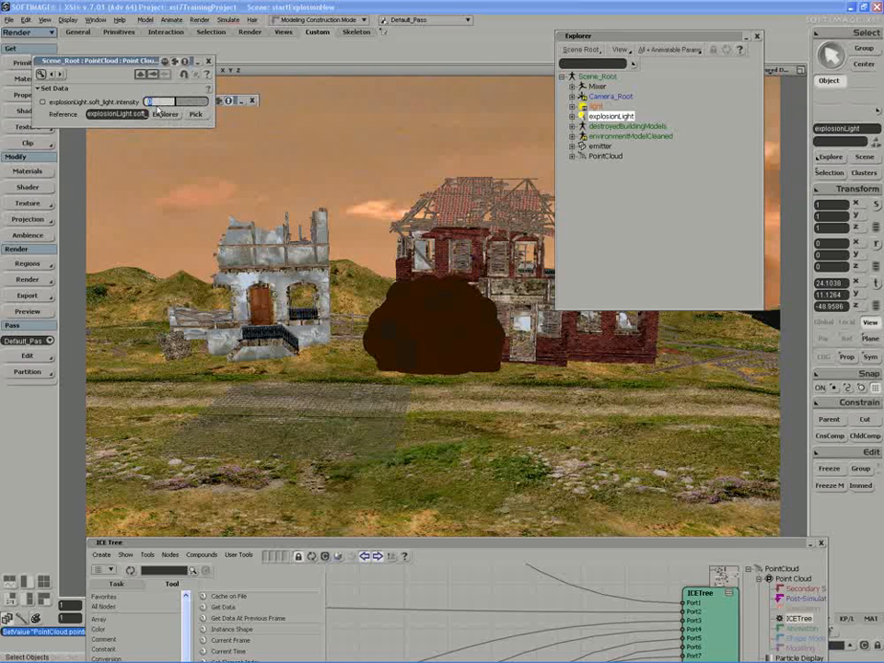
{"action": "type", "text": "1"}
{"action": "key", "text": "Return"}
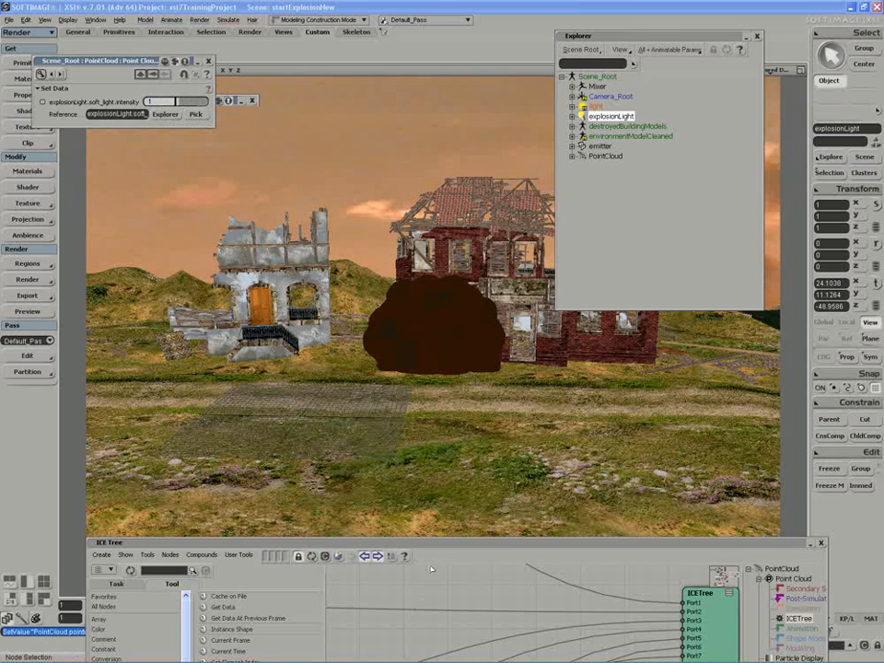
- Bring the ICE Tree window back up and locate the FCurve node that drives the Rate of Emit from Surface
{"action": "left_click_drag", "start_coordinate": [433, 544], "coordinate": [362, 293]}
{"action": "middle_click_drag", "start_coordinate": [395, 352], "coordinate": [404, 383]}
{"action": "scroll", "coordinate": [406, 390], "scroll_direction": "down", "scroll_amount": 5}
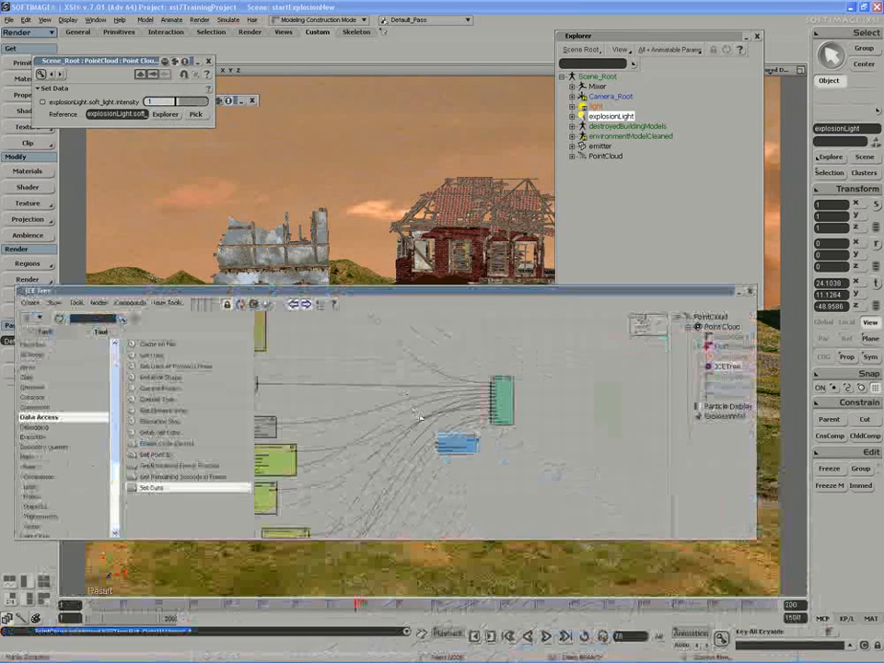
{"action": "scroll", "coordinate": [461, 451], "scroll_direction": "up", "scroll_amount": 5}
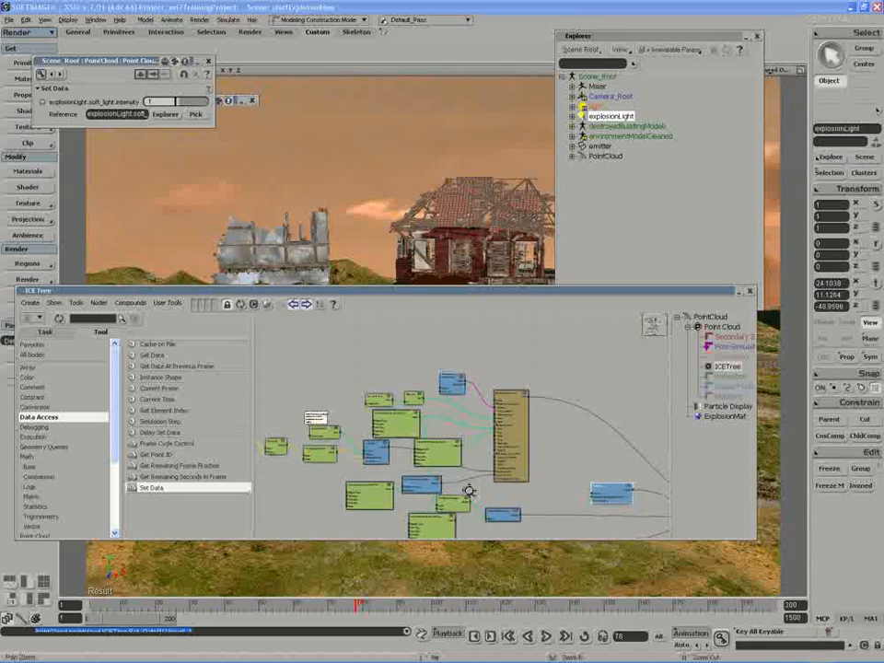
{"action": "left_click_drag", "start_coordinate": [421, 475], "coordinate": [496, 498]}
{"action": "scroll", "coordinate": [488, 497], "scroll_direction": "up", "scroll_amount": 1}
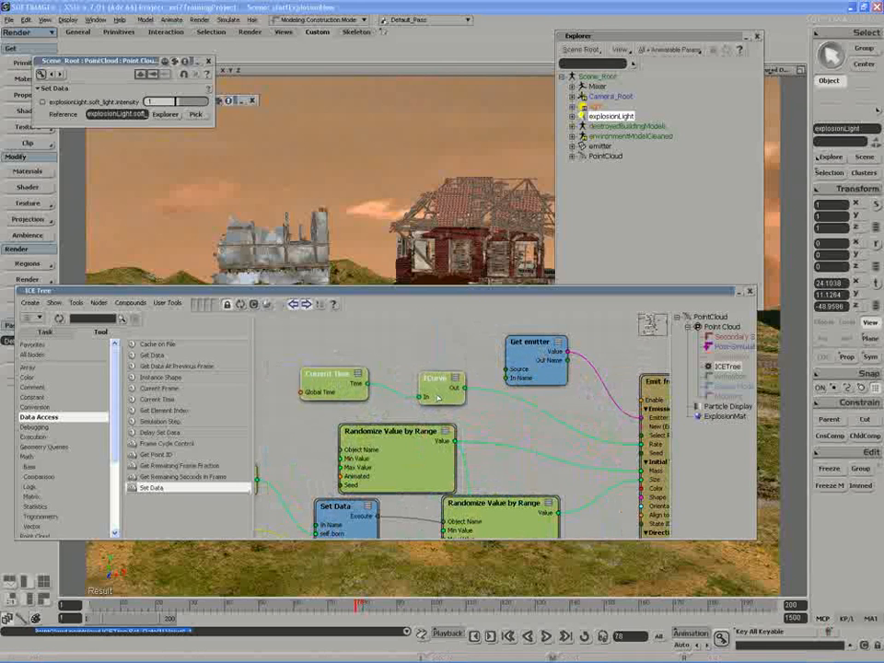
{"action": "left_click_drag", "start_coordinate": [586, 459], "coordinate": [585, 340]}
{"action": "left_click_drag", "start_coordinate": [590, 414], "coordinate": [566, 428]}
{"action": "scroll", "coordinate": [551, 427], "scroll_direction": "down", "scroll_amount": 1}
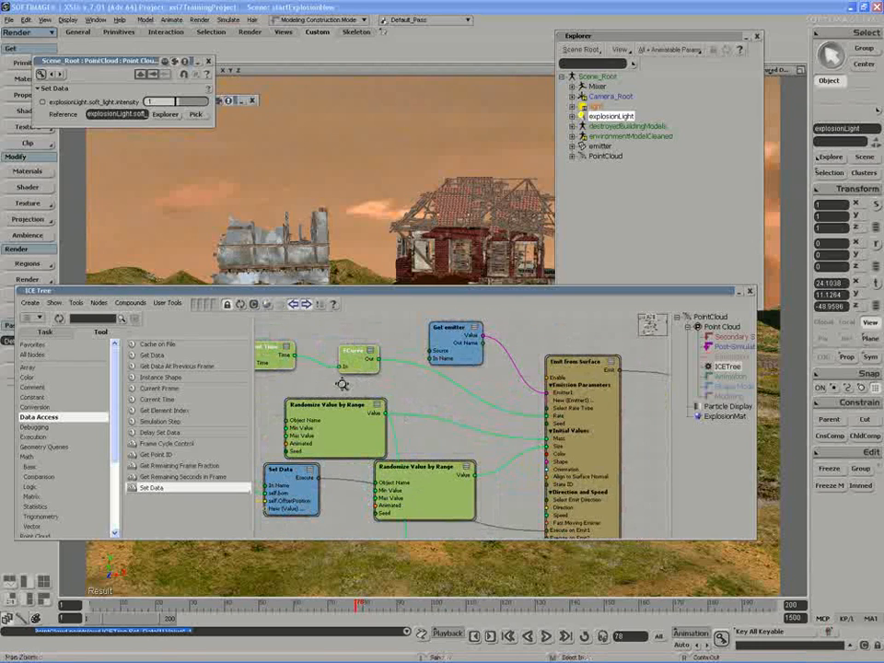
{"action": "left_click_drag", "start_coordinate": [342, 384], "coordinate": [334, 365]}
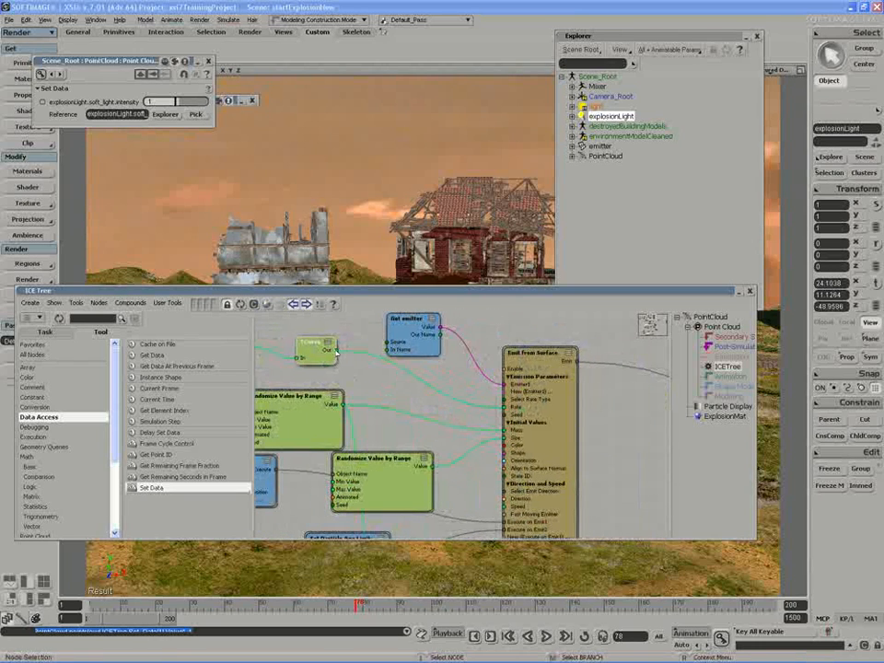
- Move the light's Set Data node beside the FCurve node and connect the FCurve output to its explosionLight.soft_light.intensity input
{"action": "scroll", "coordinate": [534, 470], "scroll_direction": "down", "scroll_amount": 2}
{"action": "left_click_drag", "start_coordinate": [535, 470], "coordinate": [497, 448]}
{"action": "left_click_drag", "start_coordinate": [621, 494], "coordinate": [348, 340]}
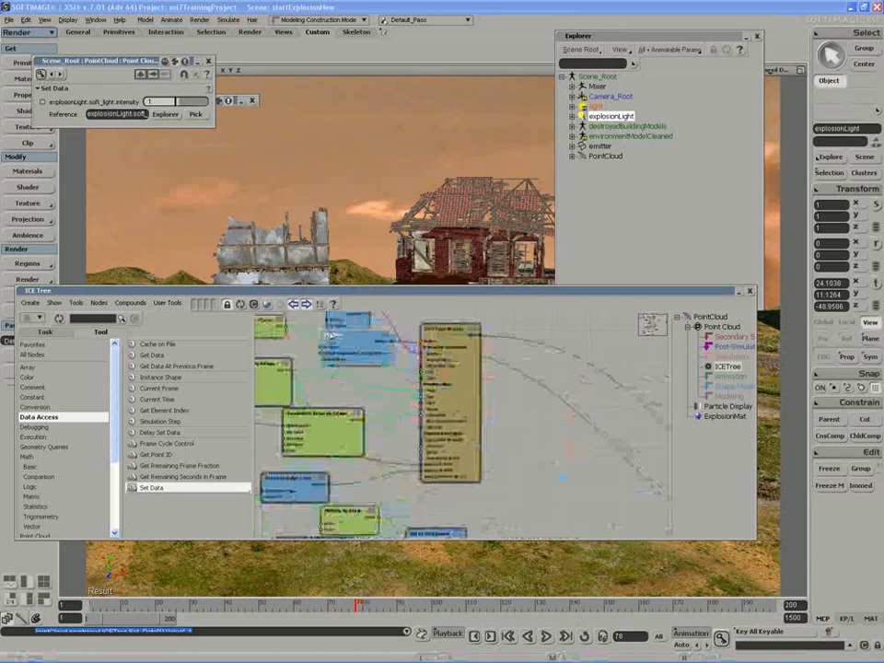
{"action": "scroll", "coordinate": [403, 412], "scroll_direction": "up", "scroll_amount": 3}
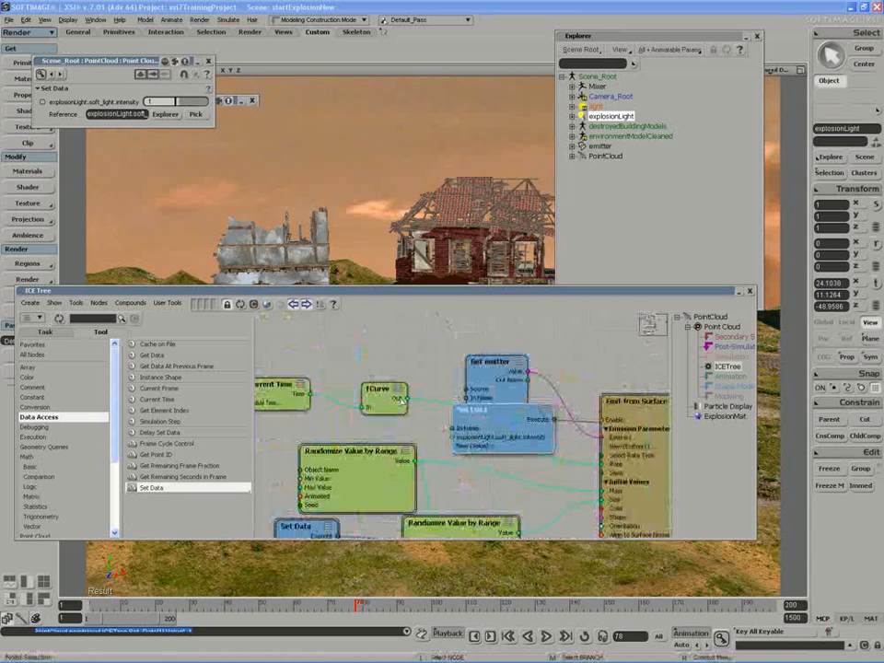
{"action": "left_click_drag", "start_coordinate": [452, 442], "coordinate": [454, 441]}
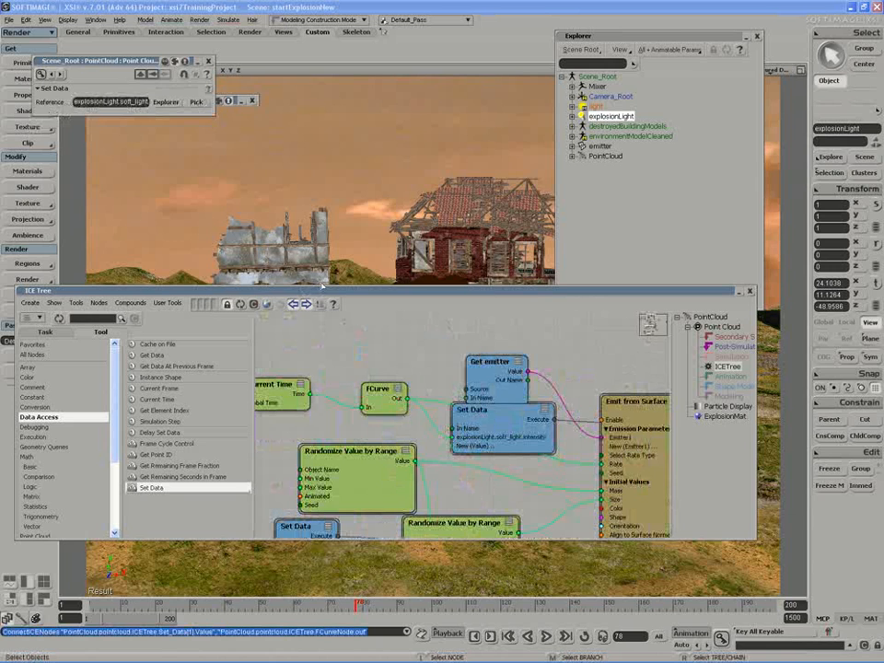
- Collapse the ICE Tree window and play the simulation twice from the start to check how the light follows the emission
{"action": "double_click", "coordinate": [324, 290]}
{"action": "left_click", "coordinate": [546, 637]}
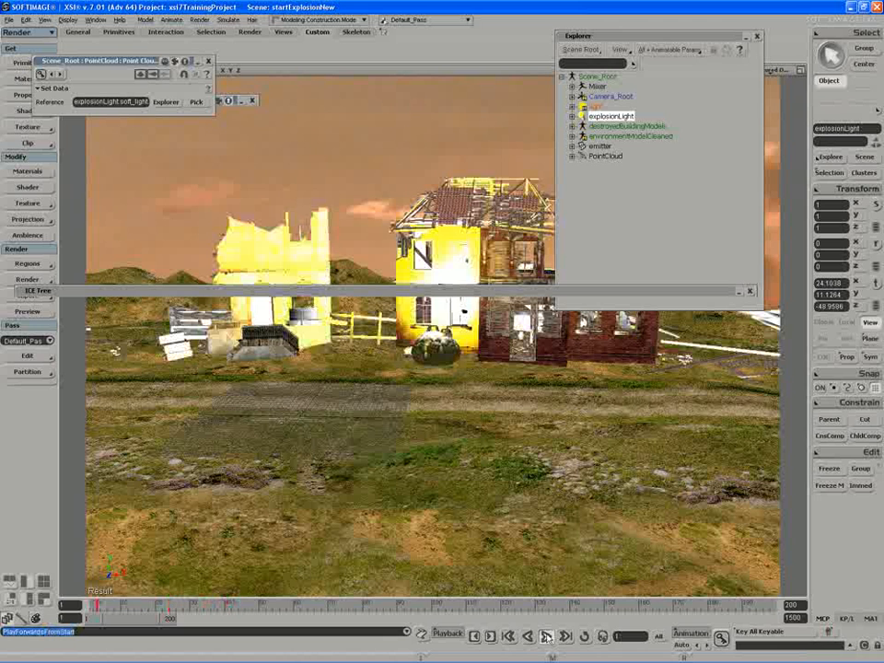
{"action": "left_click", "coordinate": [546, 636]}
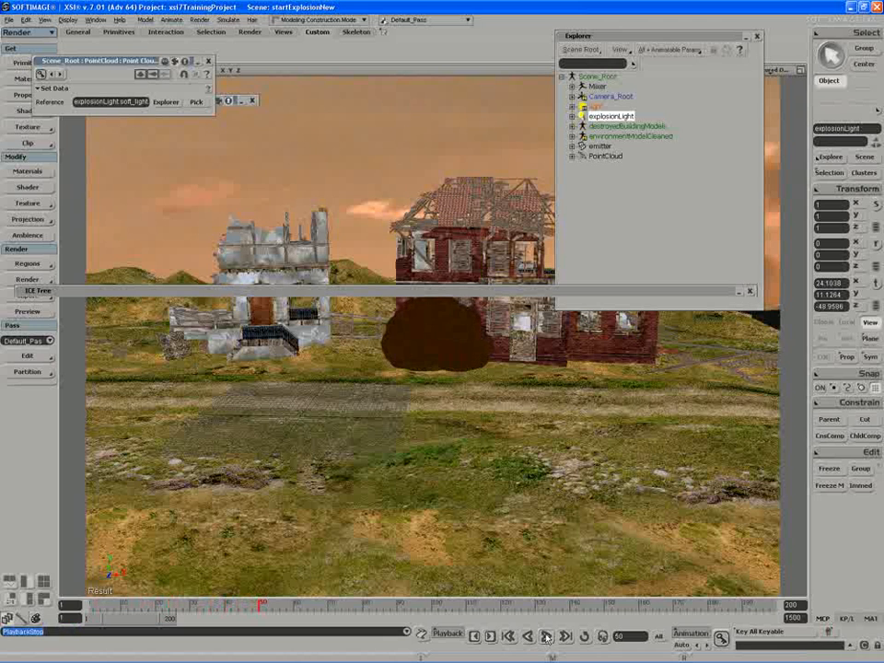
{"action": "left_click", "coordinate": [546, 636]}
{"action": "left_click", "coordinate": [546, 636]}
- Render a preview region around the explosion and the brick house, and remove the region after checking the light
{"action": "key", "text": "q"}
{"action": "left_click_drag", "start_coordinate": [344, 178], "coordinate": [555, 382]}
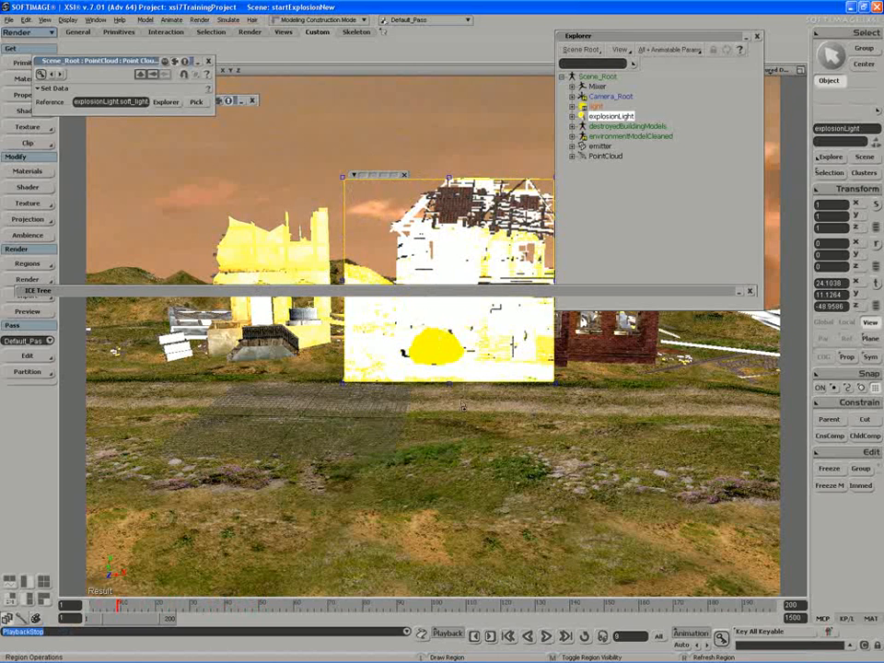
{"action": "middle_click", "coordinate": [421, 342]}
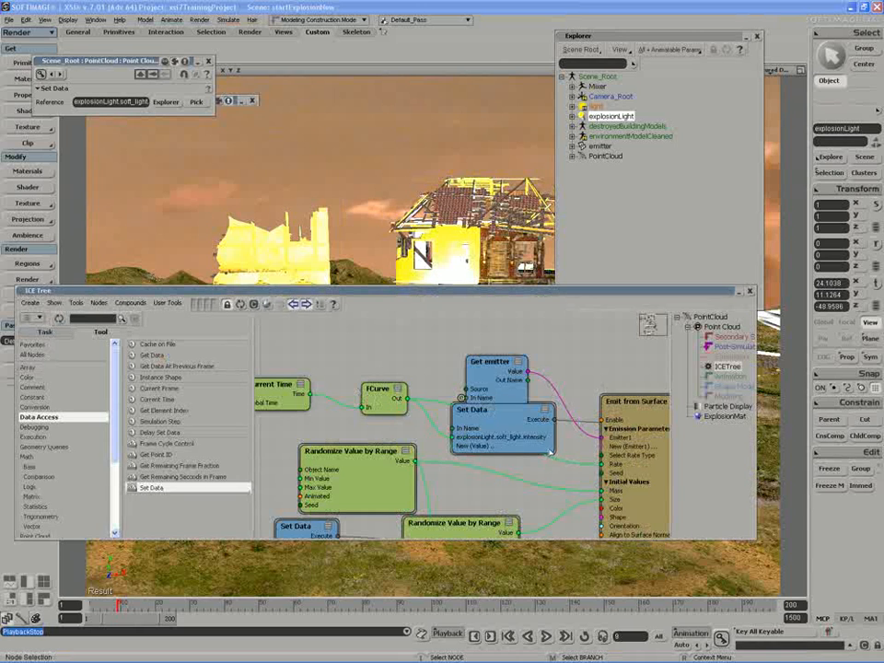
- Insert a Divide by Scalar node between the FCurve output and the intensity input of the light's Set Data node
{"action": "mouse_move", "coordinate": [497, 438]}
{"action": "left_mouse_down"}
{"action": "mouse_move", "coordinate": [503, 444]}
{"action": "mouse_move", "coordinate": [491, 393]}
{"action": "mouse_move", "coordinate": [493, 419]}
{"action": "left_mouse_up"}
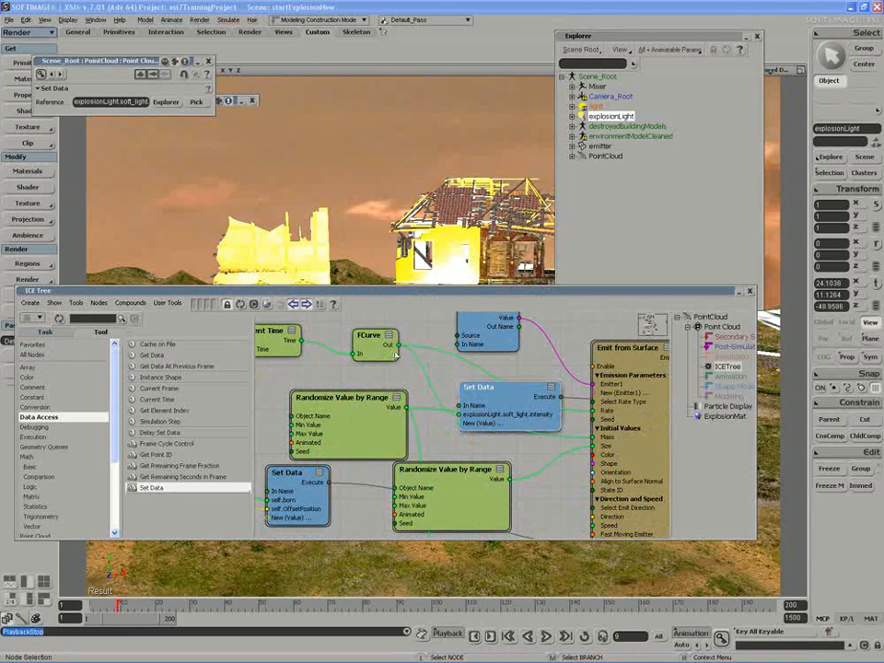
{"action": "left_click_drag", "start_coordinate": [399, 350], "coordinate": [383, 350]}
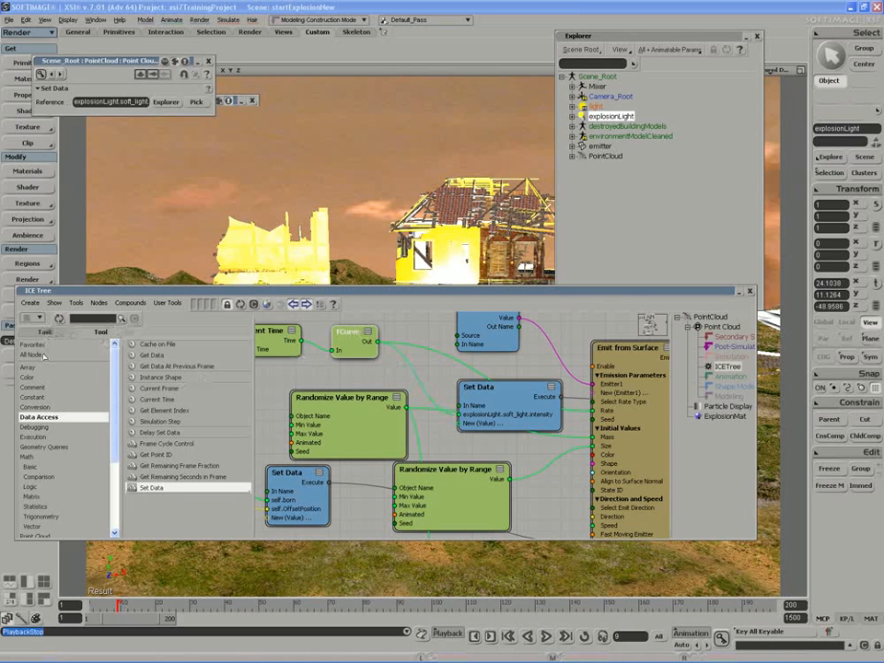
{"action": "left_click", "coordinate": [29, 456]}
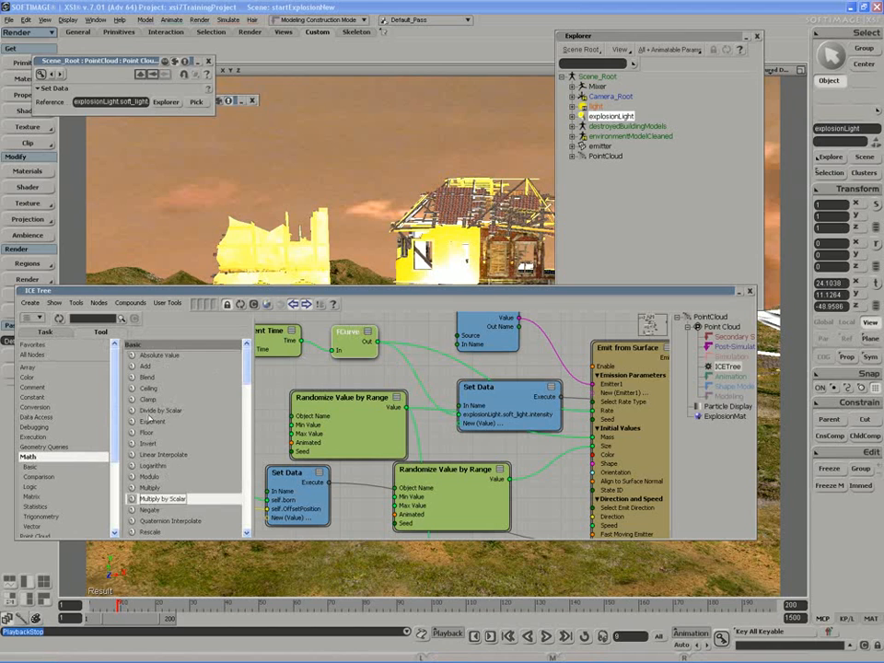
{"action": "left_click_drag", "start_coordinate": [147, 412], "coordinate": [412, 370]}
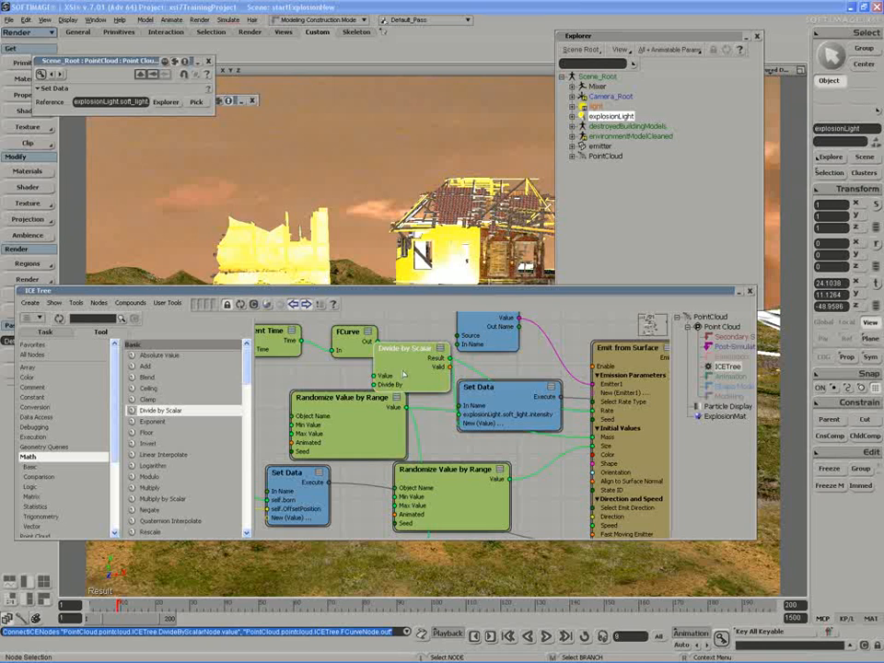
- Move the light's Set Data node and the Divide by Scalar node into the open area near the ICETree node
{"action": "scroll", "coordinate": [514, 438], "scroll_direction": "down", "scroll_amount": 8}
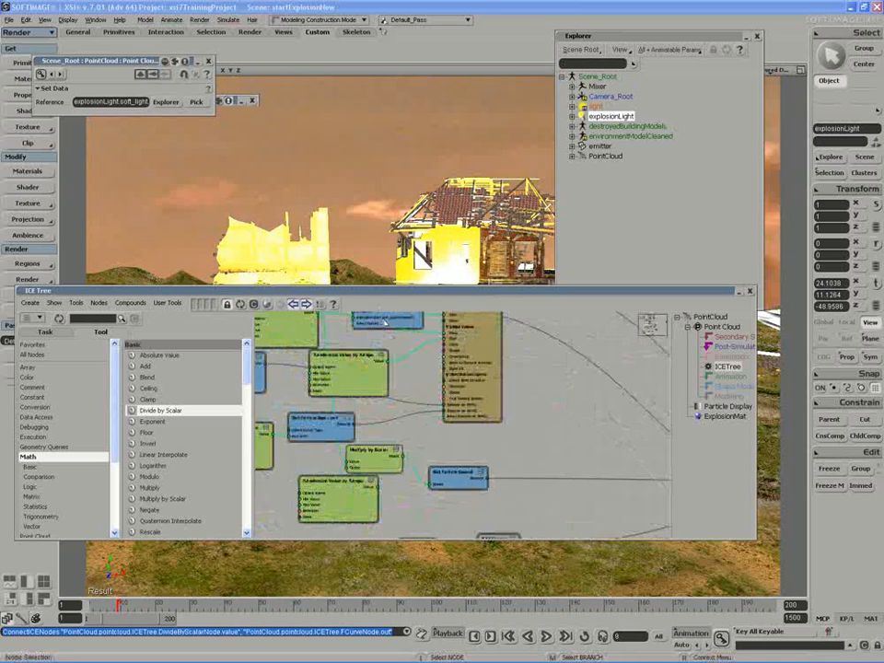
{"action": "left_click_drag", "start_coordinate": [406, 394], "coordinate": [403, 412]}
{"action": "left_click_drag", "start_coordinate": [398, 369], "coordinate": [517, 425]}
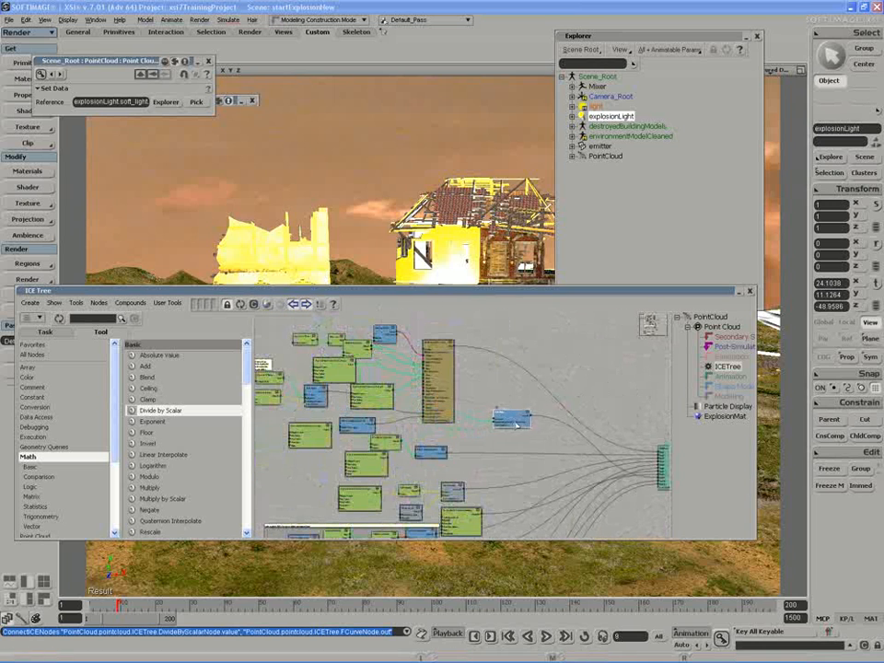
{"action": "left_click_drag", "start_coordinate": [367, 343], "coordinate": [480, 441]}
- Open the Divide by Scalar properties and examine the FCurve node's profile to judge the size of its values
{"action": "left_click", "coordinate": [468, 442]}
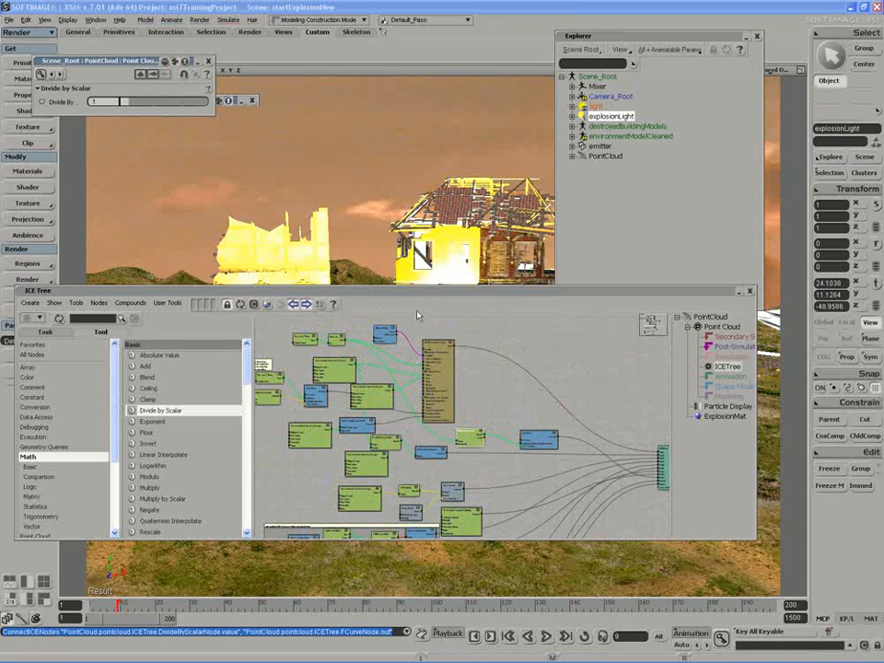
{"action": "left_click_drag", "start_coordinate": [423, 295], "coordinate": [424, 301]}
{"action": "left_click", "coordinate": [338, 347]}
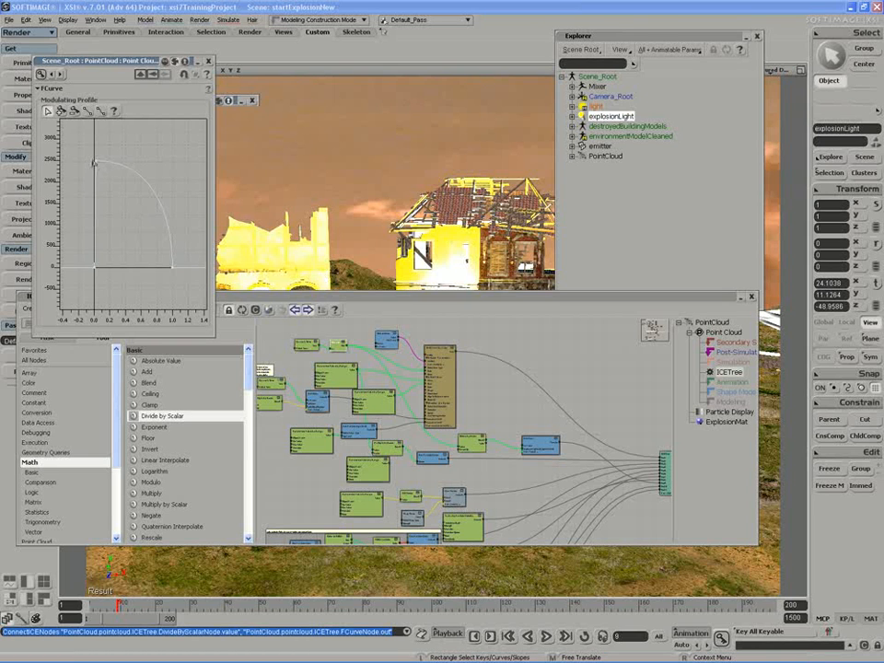
- Set Divide By to 1600 in the Divide by Scalar node and play the simulation to check the light's intensity
{"action": "left_click", "coordinate": [473, 446]}
{"action": "double_click", "coordinate": [343, 297]}
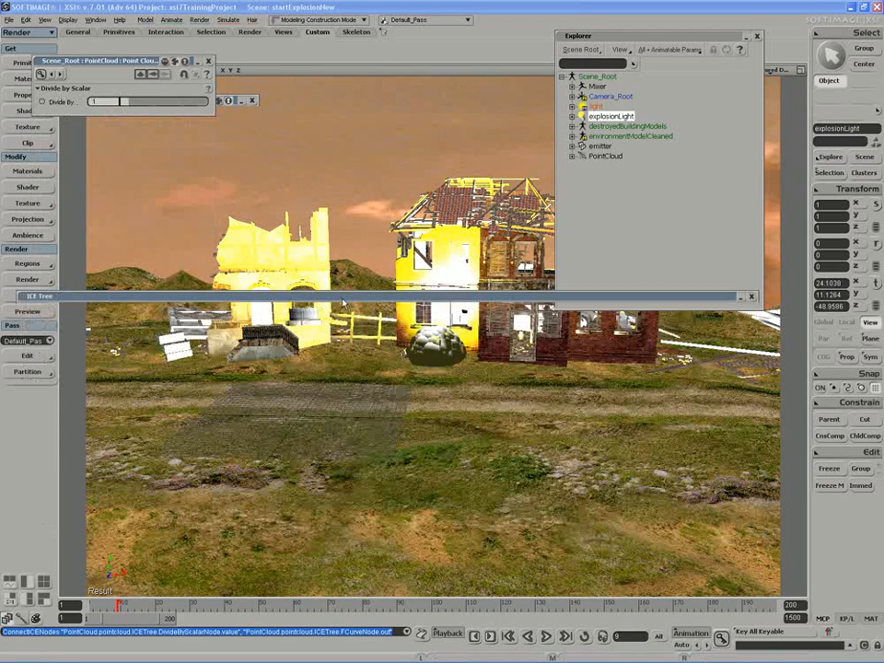
{"action": "left_click_drag", "start_coordinate": [342, 297], "coordinate": [351, 467]}
{"action": "left_click", "coordinate": [107, 101]}
{"action": "type", "text": "16"}
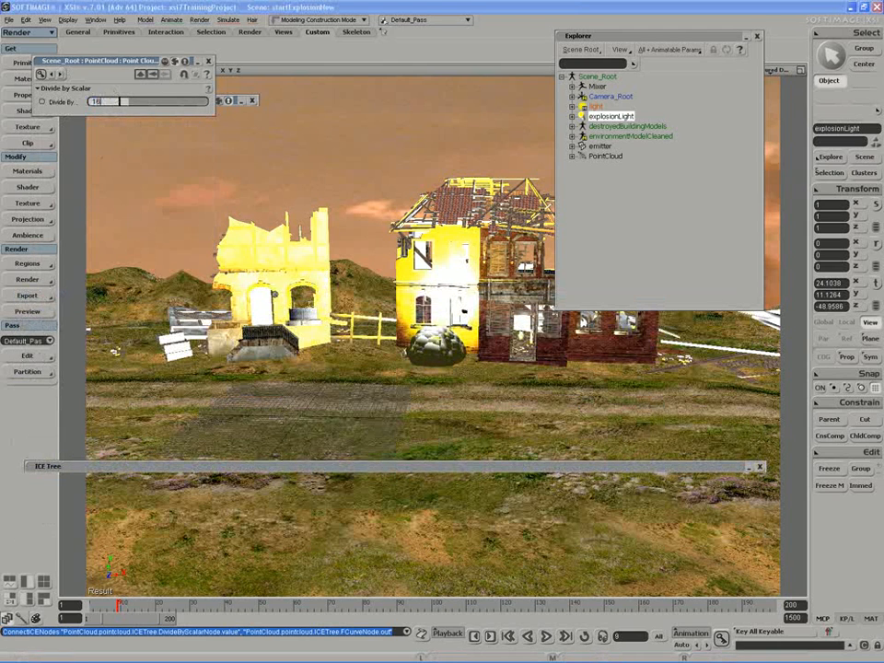
{"action": "type", "text": "00"}
{"action": "key", "text": "Return"}
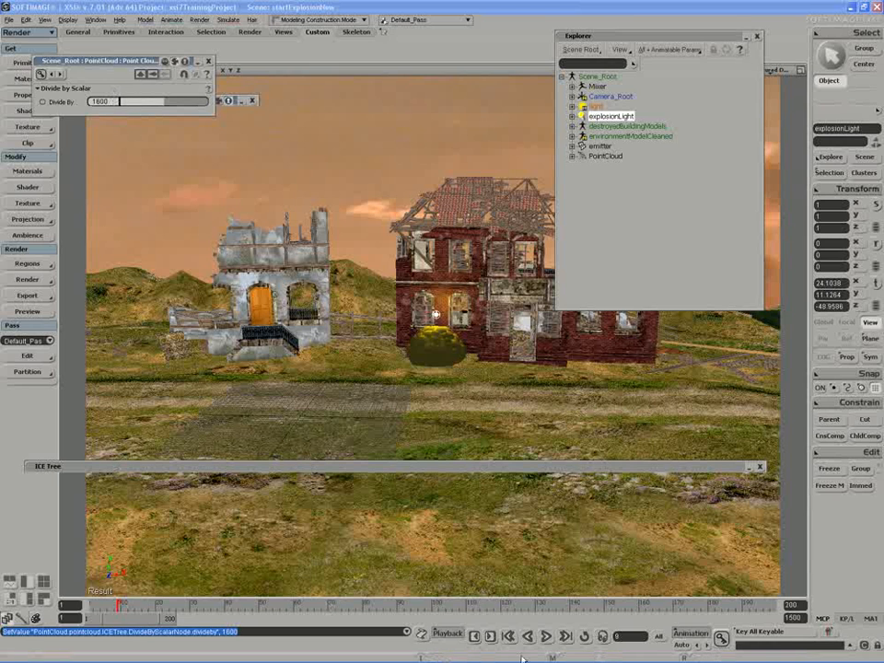
{"action": "left_click", "coordinate": [546, 636]}
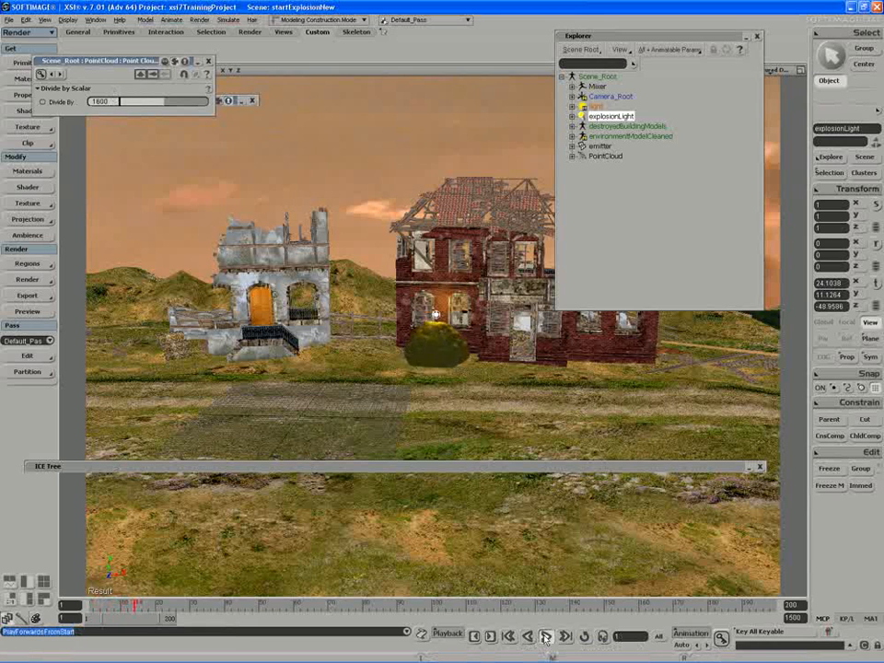
{"action": "left_click", "coordinate": [546, 637]}
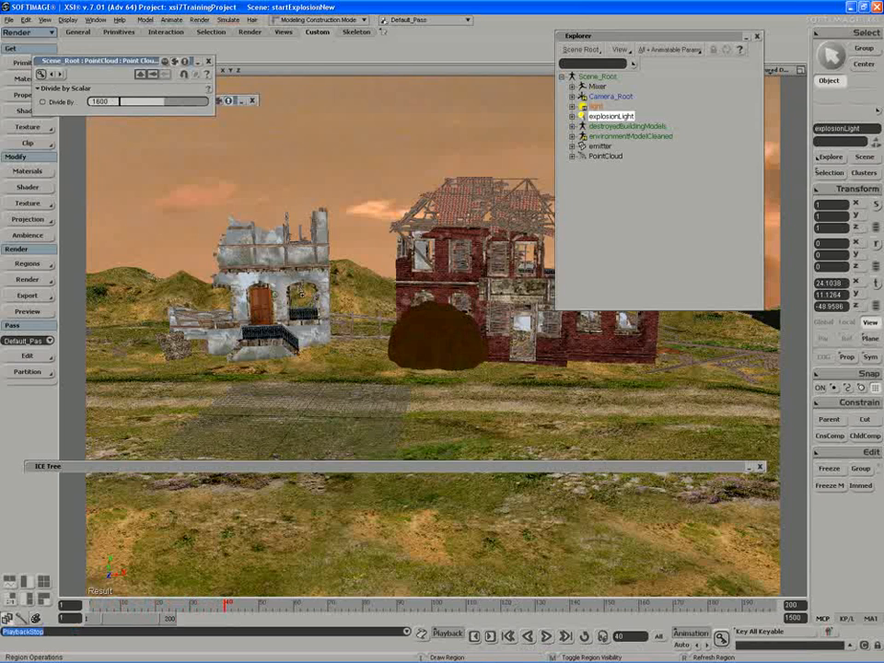
- Play the simulation from the first frame to frame 19 and render a region around the explosion and the brick house
{"action": "left_click_drag", "start_coordinate": [621, 411], "coordinate": [608, 405]}
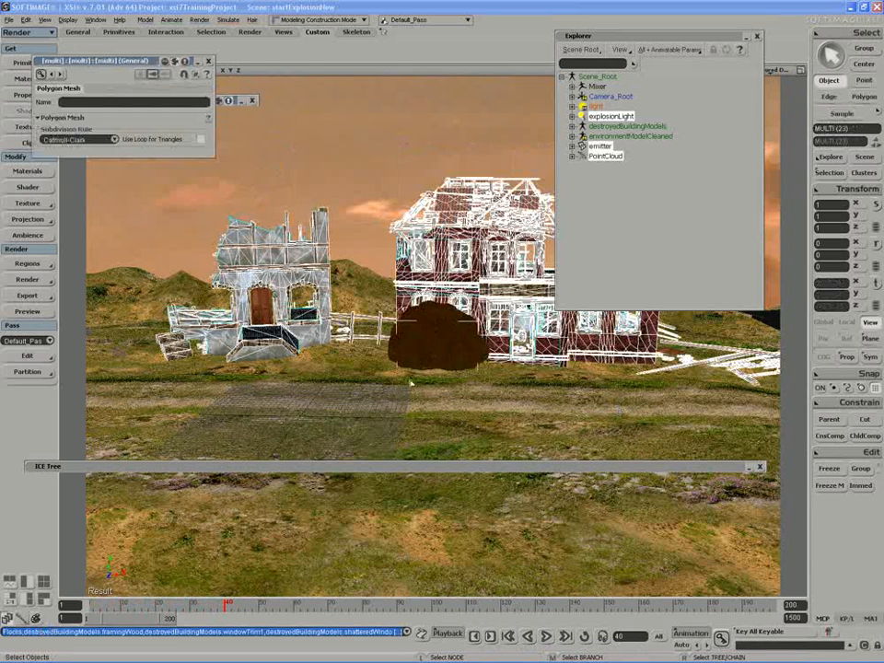
{"action": "key", "text": "Home"}
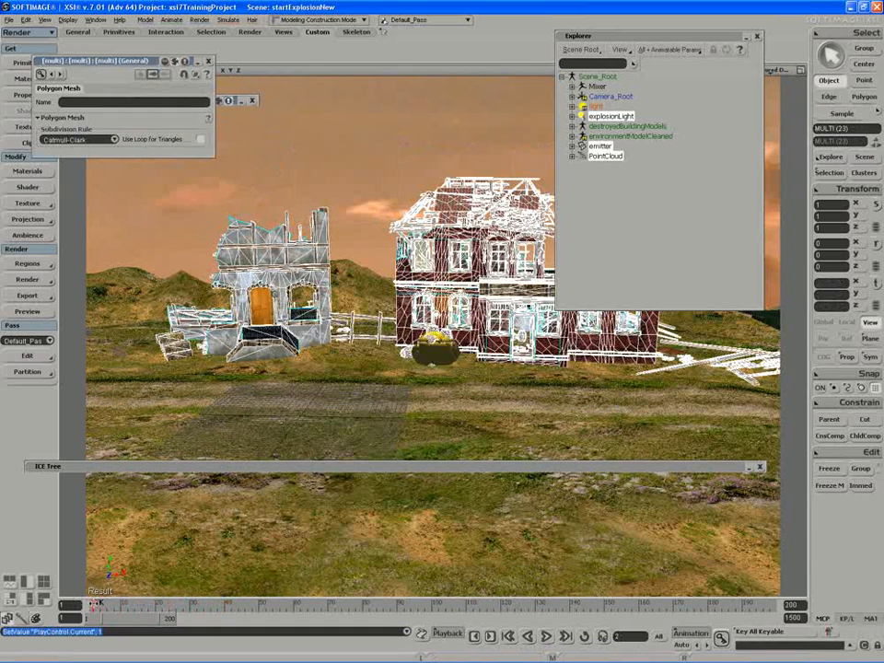
{"action": "key", "text": "F4"}
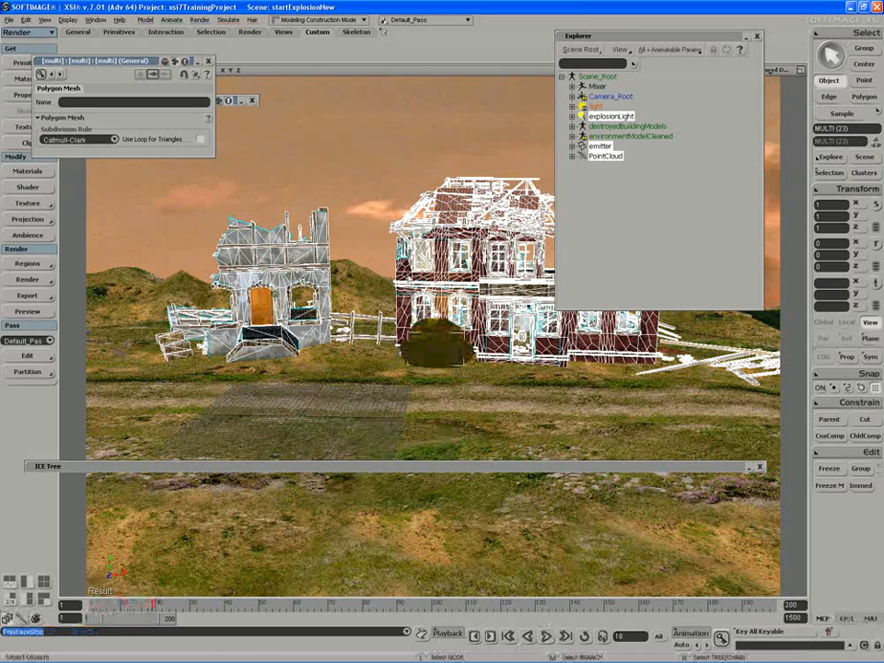
{"action": "key", "text": "q"}
{"action": "mouse_move", "coordinate": [310, 155]}
{"action": "left_mouse_down"}
{"action": "mouse_move", "coordinate": [406, 184]}
{"action": "mouse_move", "coordinate": [586, 393]}
{"action": "left_mouse_up"}
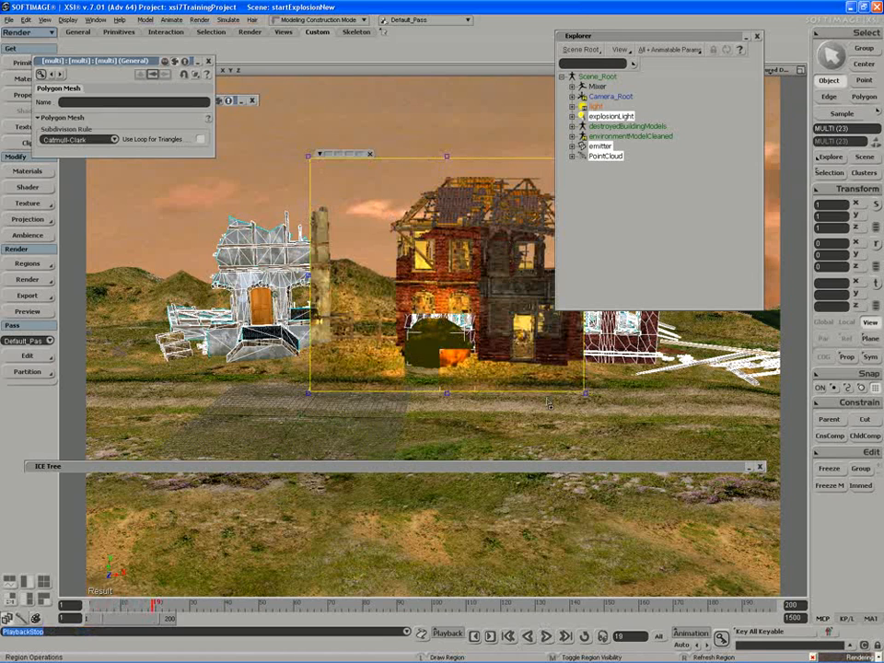
- Scrub to frame 55 to compare the rendered lighting, and replay the simulation to inspect the particle colours
{"action": "left_click_drag", "start_coordinate": [175, 603], "coordinate": [279, 604]}
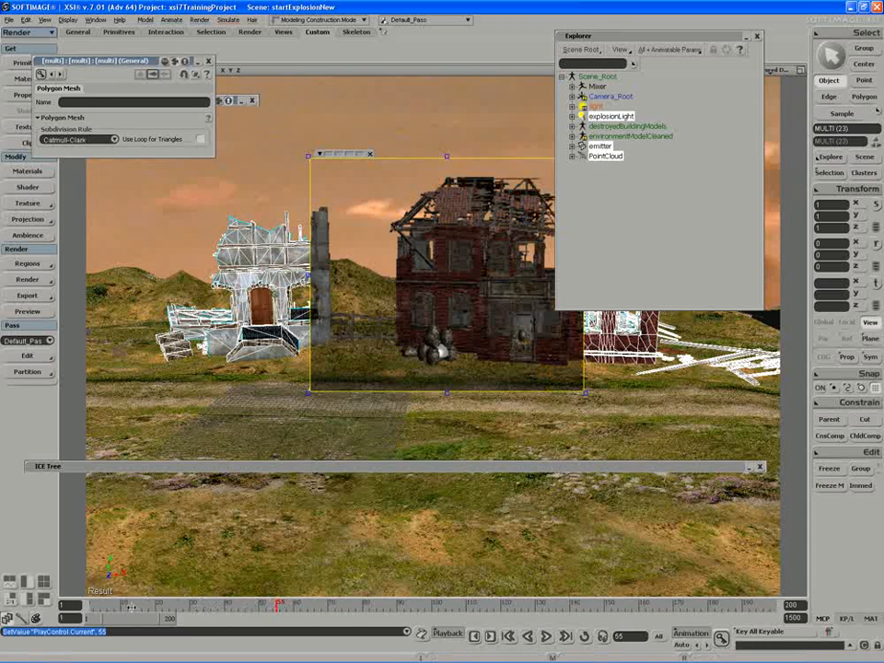
{"action": "left_click_drag", "start_coordinate": [198, 605], "coordinate": [218, 605]}
{"action": "left_click", "coordinate": [546, 636]}
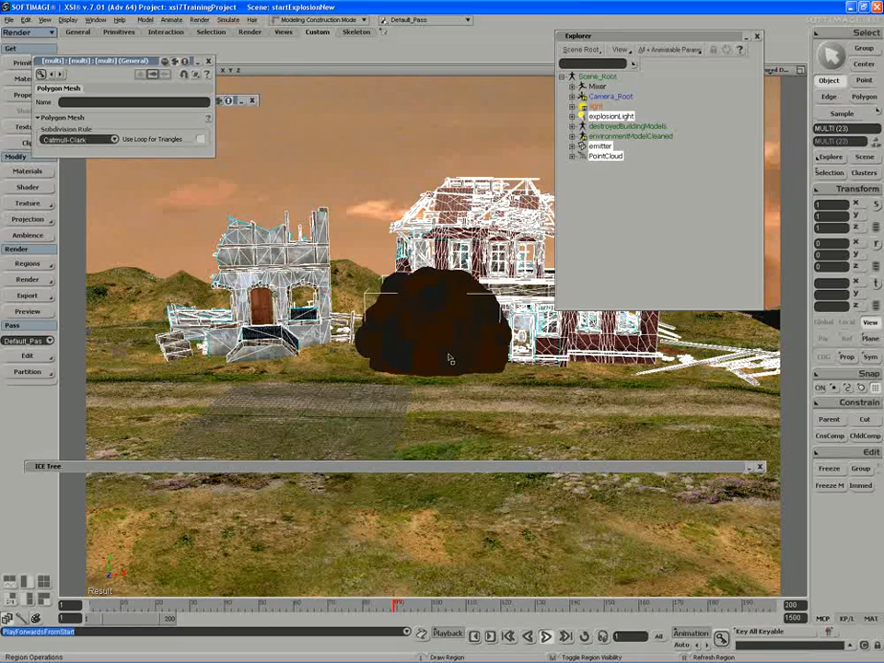
{"action": "left_click", "coordinate": [546, 636]}
- Delete the Modify Particle Color node from the point cloud's ICE tree
{"action": "key", "text": "s"}
{"action": "mouse_move", "coordinate": [416, 396]}
{"action": "right_mouse_down"}
{"action": "mouse_move", "coordinate": [426, 396]}
{"action": "mouse_move", "coordinate": [416, 394]}
{"action": "right_mouse_up"}
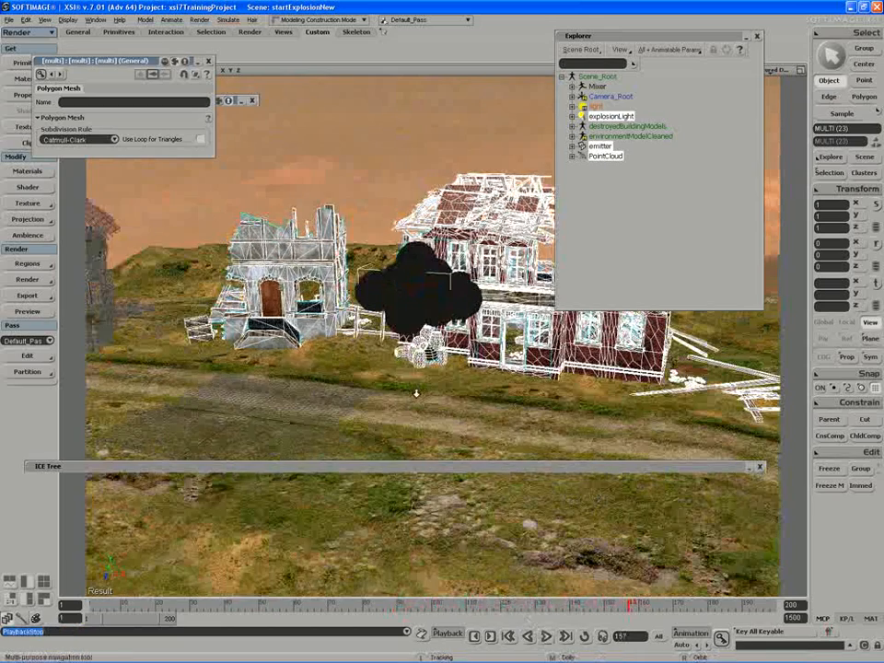
{"action": "middle_click_drag", "start_coordinate": [416, 393], "coordinate": [281, 421]}
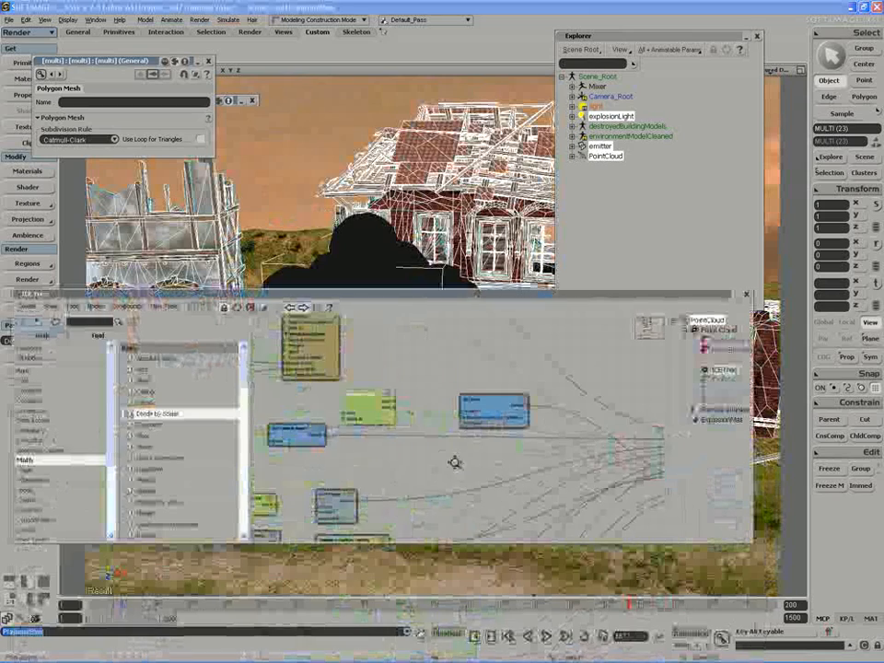
{"action": "left_click_drag", "start_coordinate": [454, 462], "coordinate": [488, 448]}
{"action": "middle_click_drag", "start_coordinate": [437, 468], "coordinate": [375, 470]}
{"action": "left_click_drag", "start_coordinate": [375, 469], "coordinate": [418, 360]}
{"action": "left_click_drag", "start_coordinate": [433, 469], "coordinate": [509, 456]}
{"action": "left_click_drag", "start_coordinate": [311, 445], "coordinate": [266, 469]}
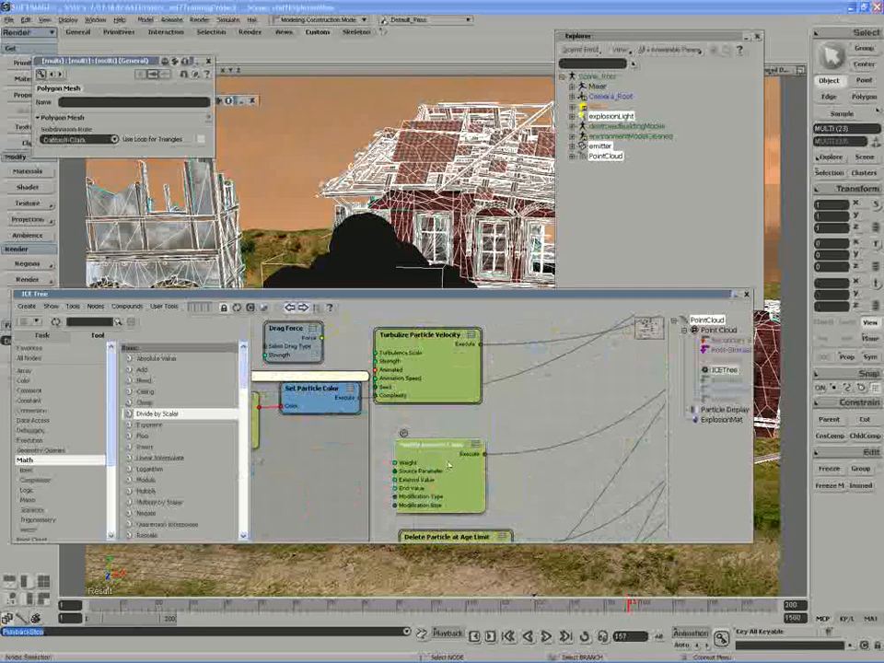
{"action": "key", "text": "Delete"}
- Replay the simulation with the ICE tree window collapsed to check the colour of the explosion particles
{"action": "double_click", "coordinate": [416, 297]}
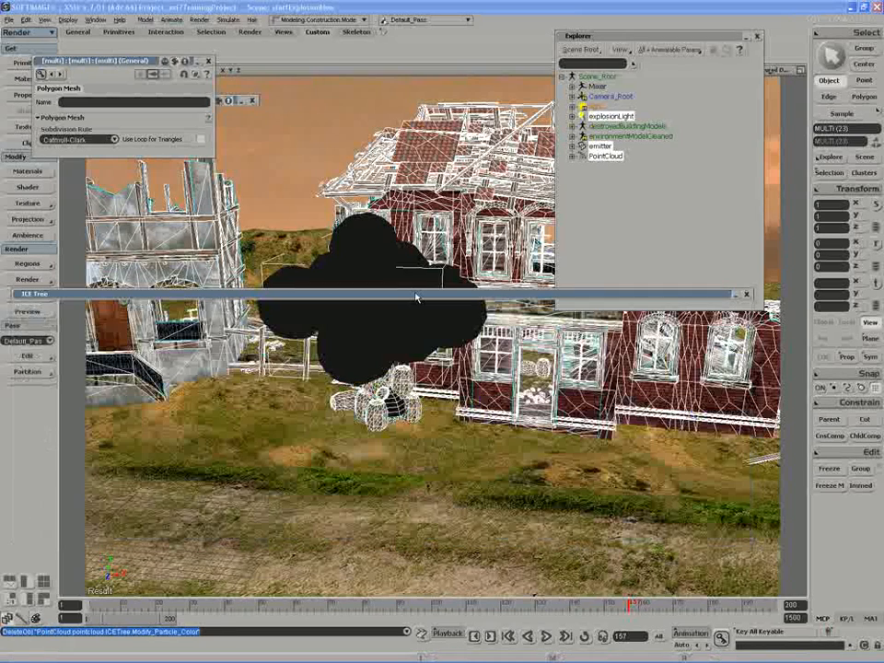
{"action": "left_click", "coordinate": [545, 636]}
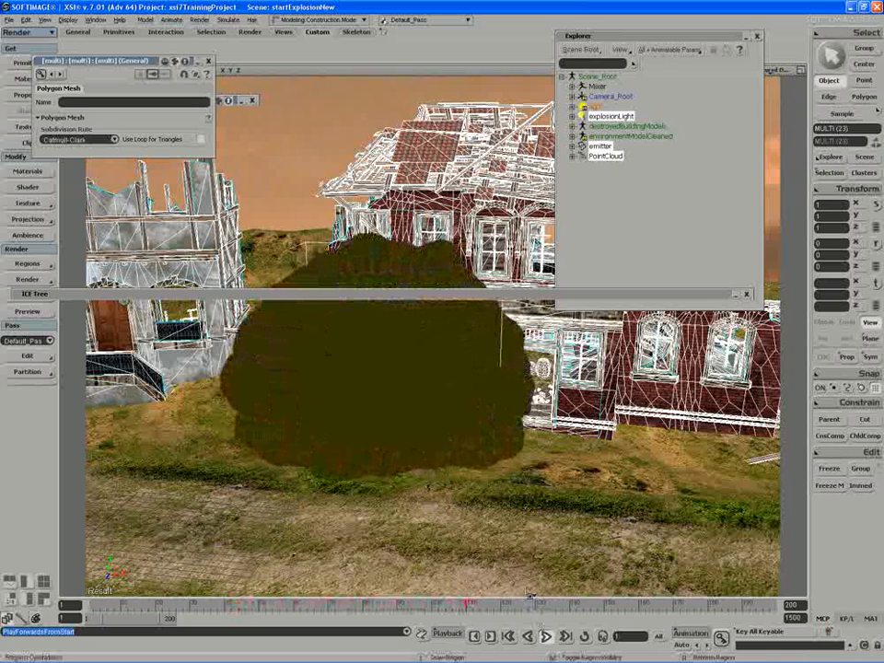
{"action": "left_click", "coordinate": [546, 636]}
{"action": "key", "text": "s"}
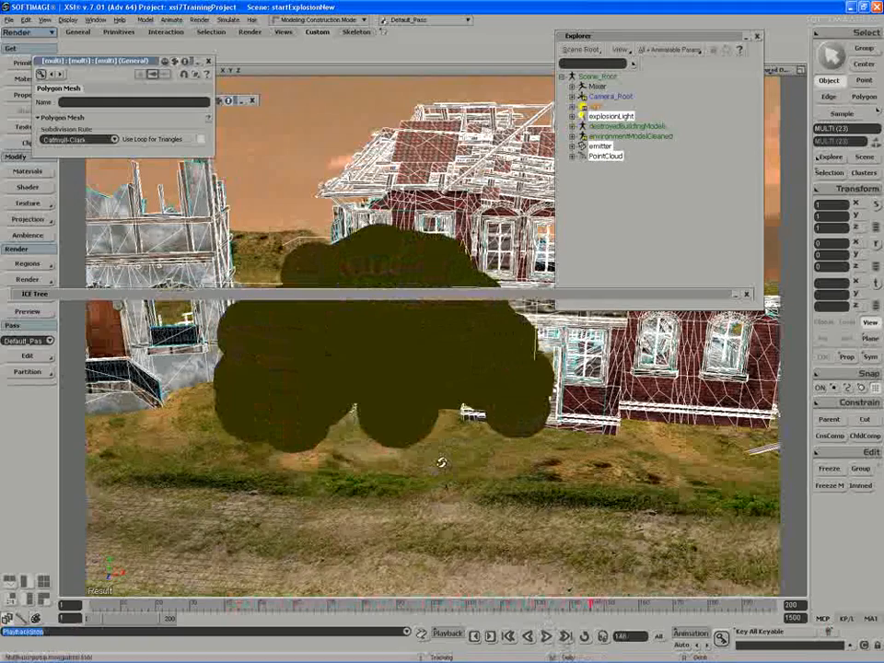
- Trace the ICE tree back to the emitter nodes and open the properties of the Multiply by Scalar node
{"action": "left_click", "coordinate": [746, 293]}
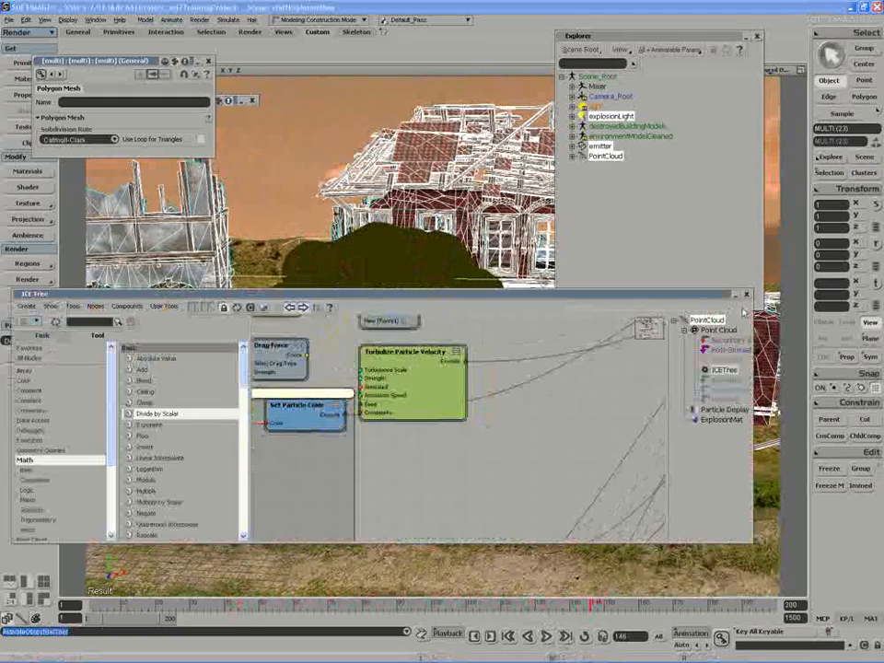
{"action": "key", "text": "s"}
{"action": "left_click_drag", "start_coordinate": [435, 421], "coordinate": [560, 470]}
{"action": "left_click_drag", "start_coordinate": [382, 443], "coordinate": [482, 523]}
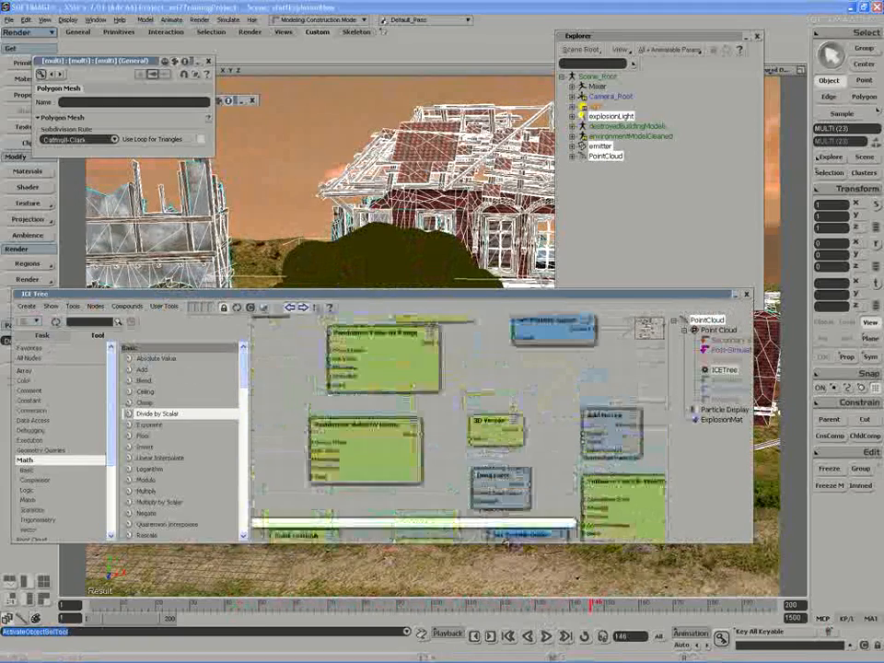
{"action": "left_click_drag", "start_coordinate": [461, 367], "coordinate": [501, 525]}
{"action": "left_click_drag", "start_coordinate": [457, 475], "coordinate": [480, 500]}
{"action": "key", "text": "s"}
{"action": "scroll", "coordinate": [470, 517], "scroll_direction": "down", "scroll_amount": 1}
{"action": "left_click_drag", "start_coordinate": [547, 531], "coordinate": [563, 533]}
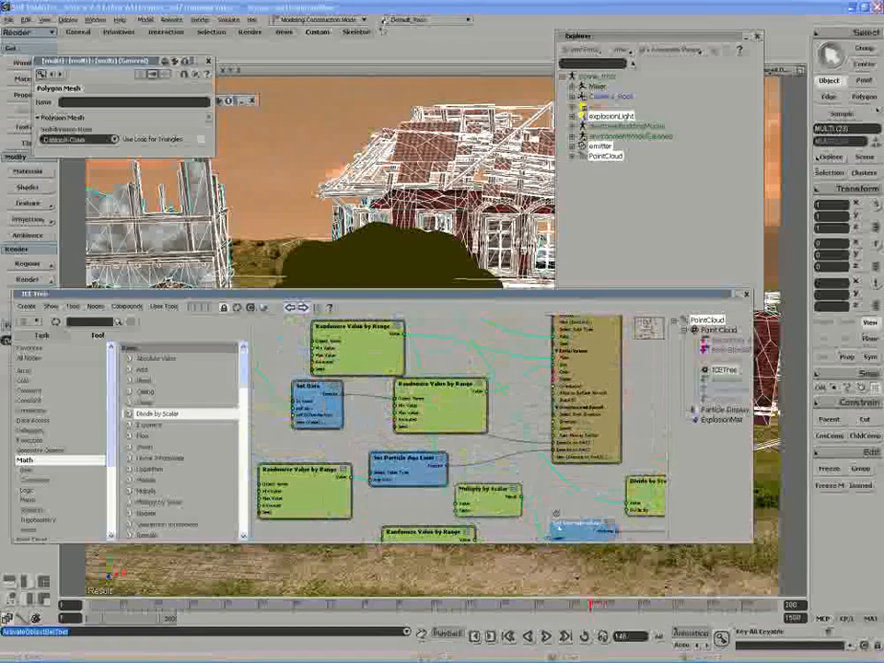
{"action": "left_click", "coordinate": [500, 509]}
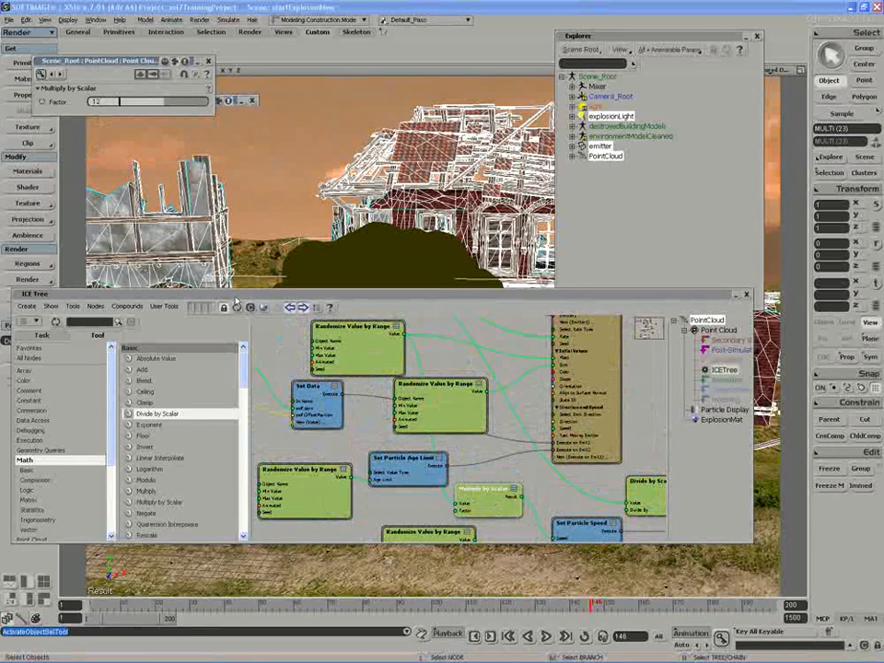
- Duplicate the emission FCurve node, connecting Current Time to the copy's input and its output to the light's Divide by Scalar node
{"action": "key", "text": "s"}
{"action": "left_click_drag", "start_coordinate": [303, 374], "coordinate": [358, 440]}
{"action": "left_click_drag", "start_coordinate": [403, 455], "coordinate": [412, 505]}
{"action": "double_click", "coordinate": [329, 357]}
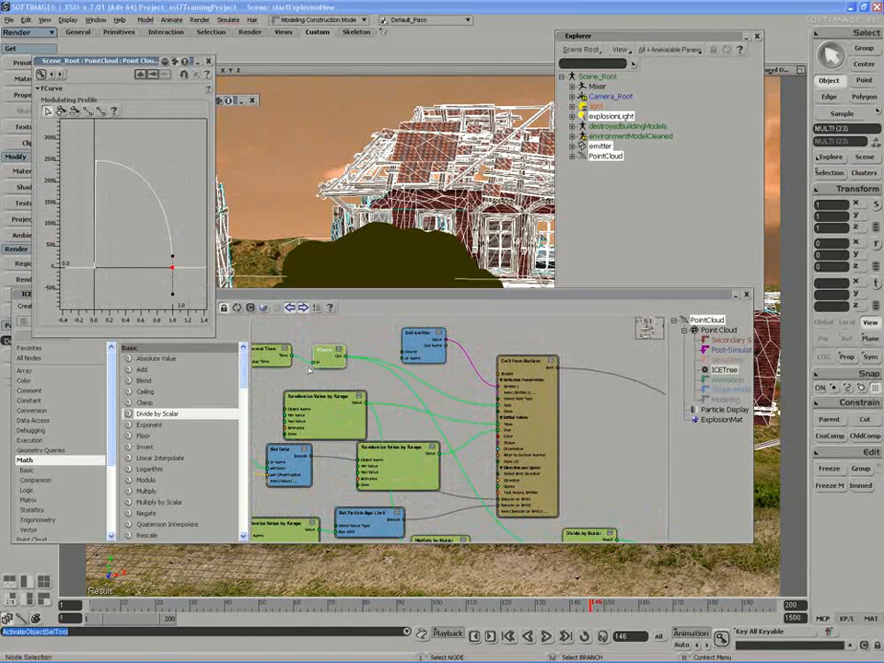
{"action": "mouse_move", "coordinate": [328, 363]}
{"action": "left_mouse_down"}
{"action": "mouse_move", "coordinate": [331, 353]}
{"action": "mouse_move", "coordinate": [328, 373]}
{"action": "left_mouse_up"}
{"action": "key", "text": "ctrl+d"}
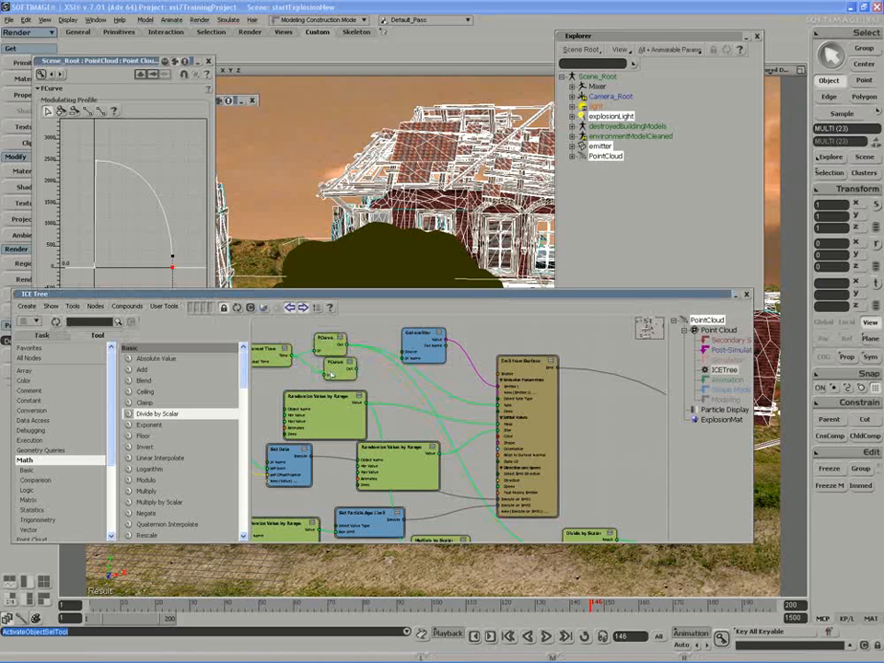
{"action": "left_click_drag", "start_coordinate": [394, 421], "coordinate": [375, 399]}
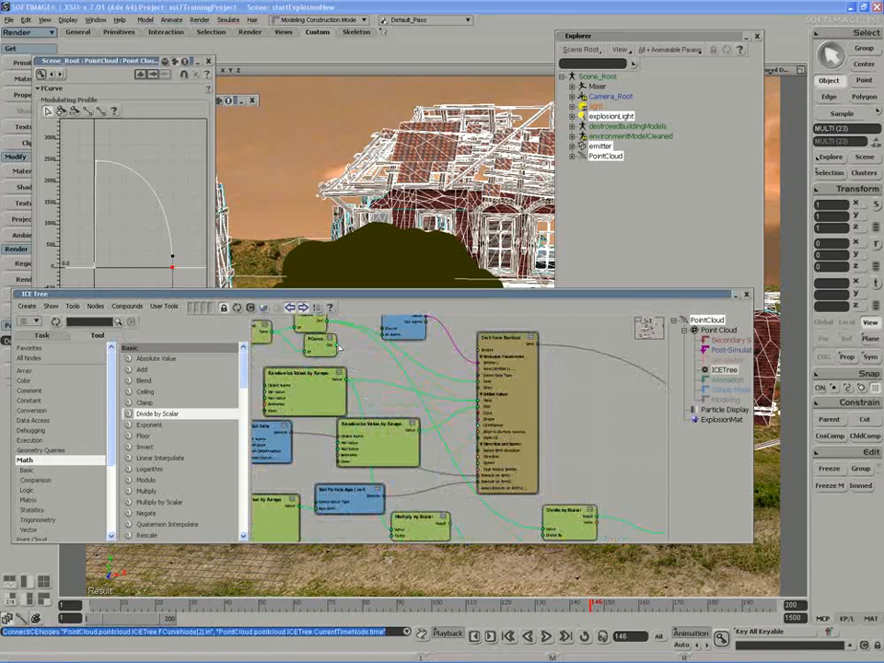
{"action": "left_click_drag", "start_coordinate": [554, 526], "coordinate": [399, 378]}
- Set the value of the last key in the duplicated FCurve to 1 through its key properties
{"action": "left_click", "coordinate": [405, 374]}
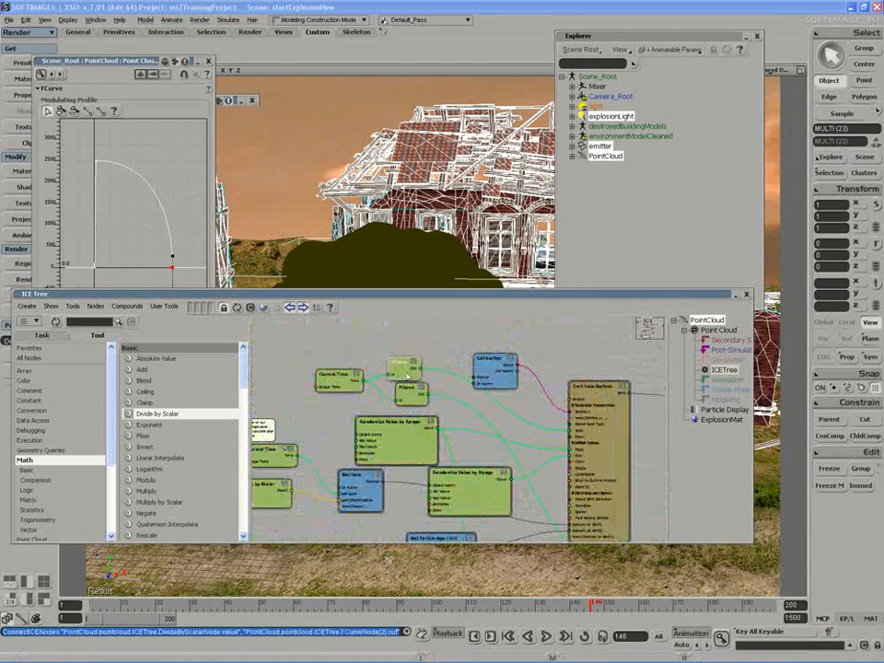
{"action": "right_click", "coordinate": [175, 270]}
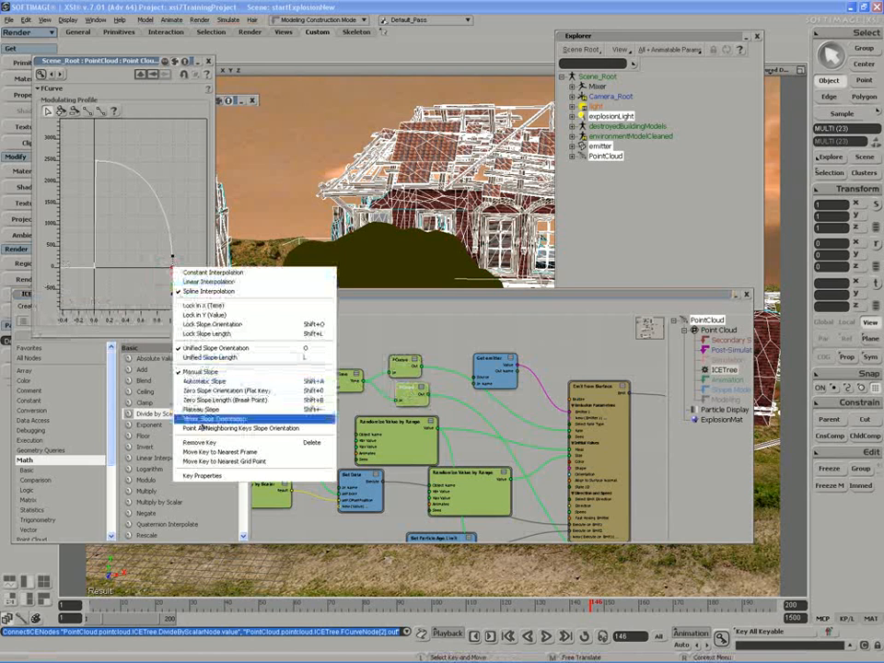
{"action": "left_click", "coordinate": [177, 475]}
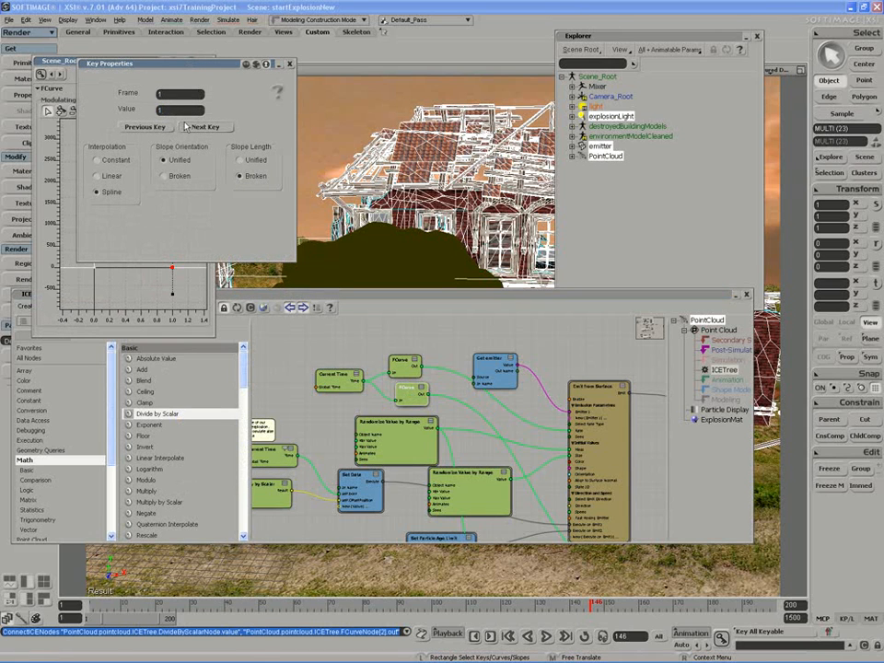
{"action": "left_click", "coordinate": [290, 65]}
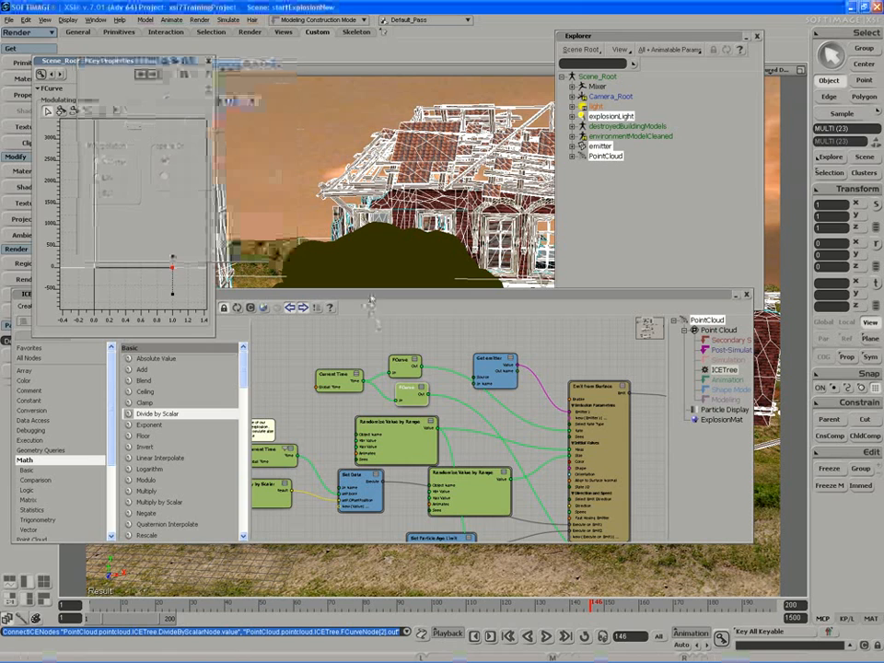
- Open the explosionLight properties and play the simulation to check the light's intensity
{"action": "left_click", "coordinate": [602, 117]}
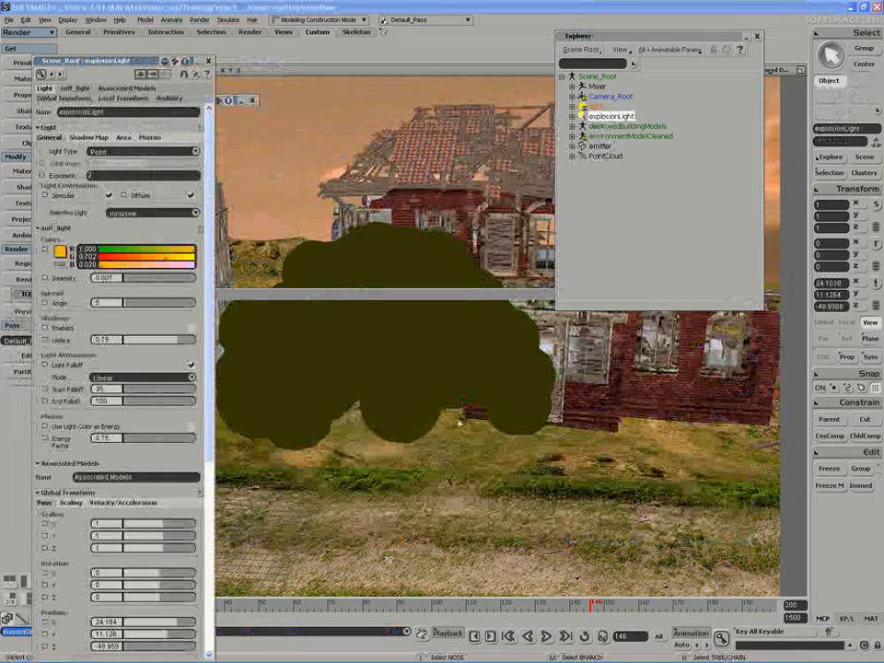
{"action": "left_click", "coordinate": [546, 637]}
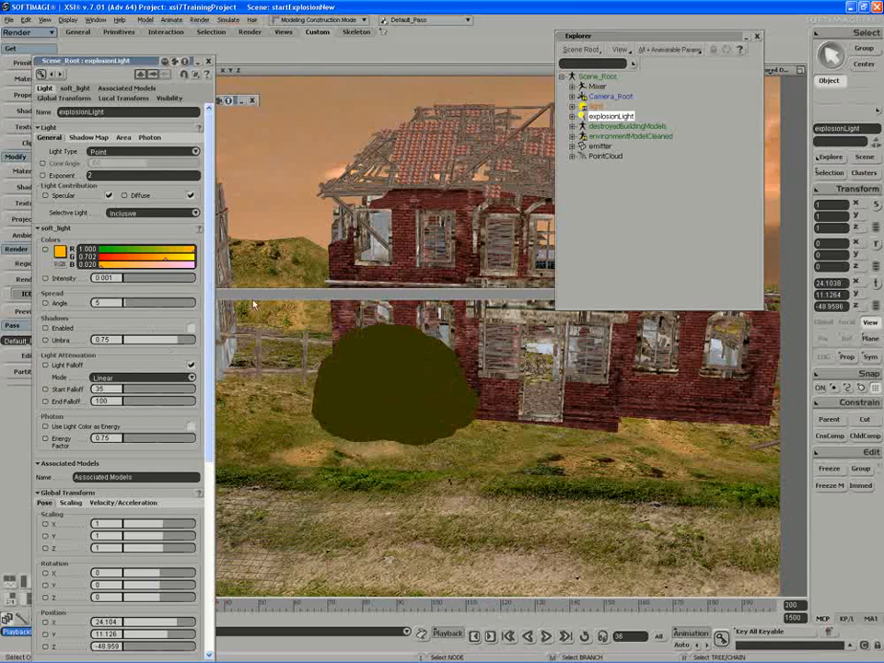
- Raise the last key of the duplicated FCurve to about 1174, with the explosionLight properties open alongside for comparison
{"action": "key", "text": "alt+9"}
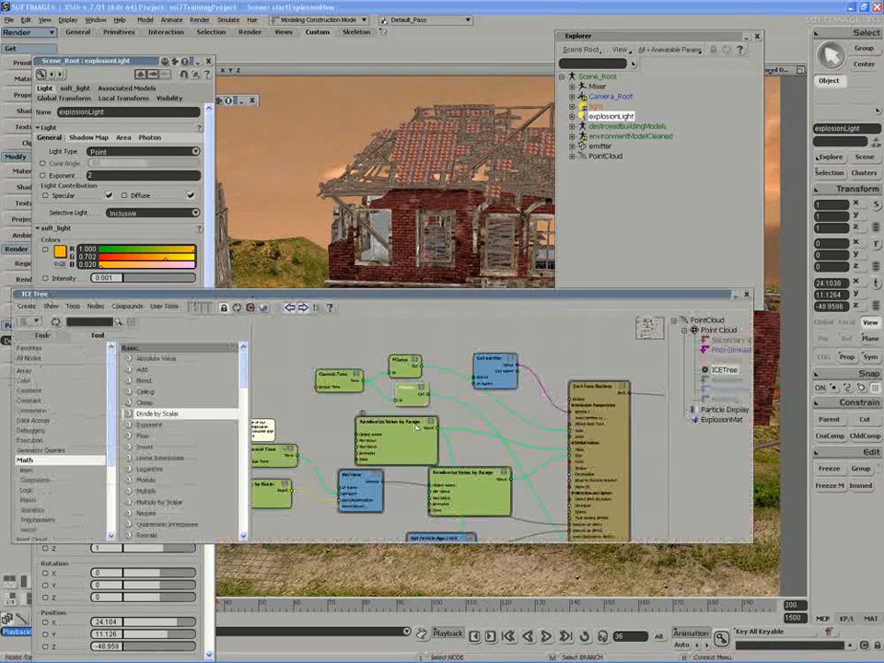
{"action": "double_click", "coordinate": [412, 394]}
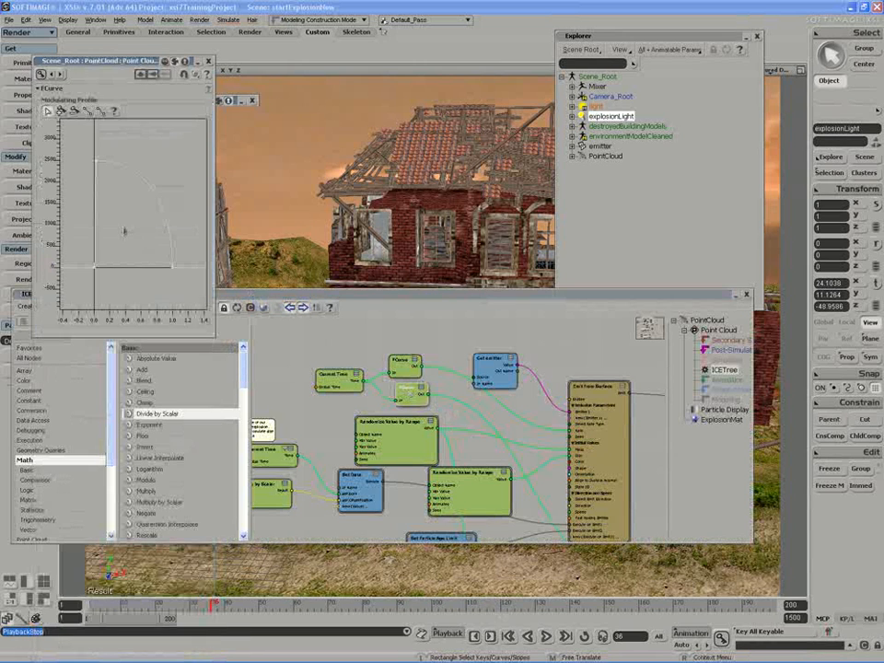
{"action": "left_click_drag", "start_coordinate": [184, 286], "coordinate": [187, 257]}
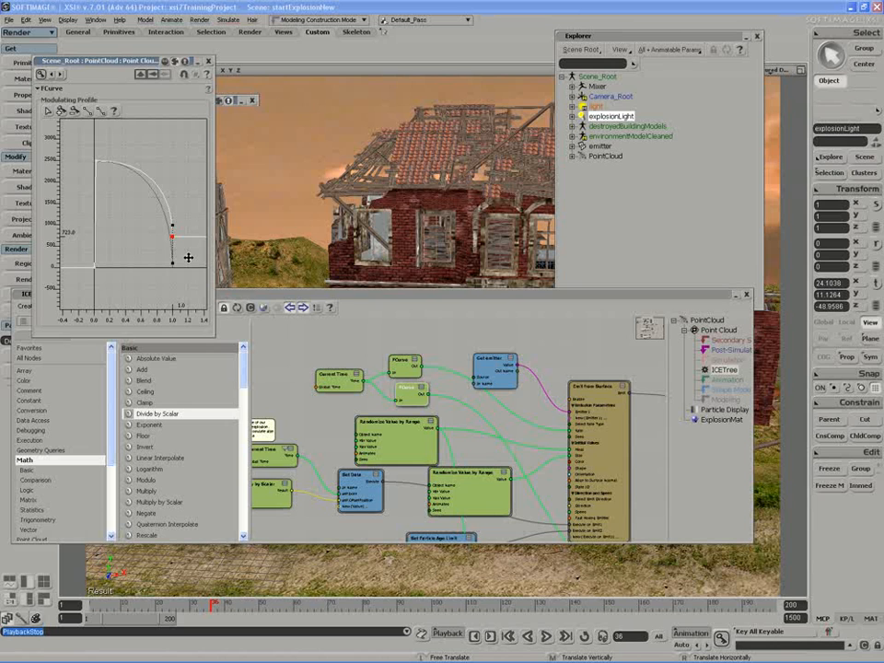
{"action": "key", "text": "Return"}
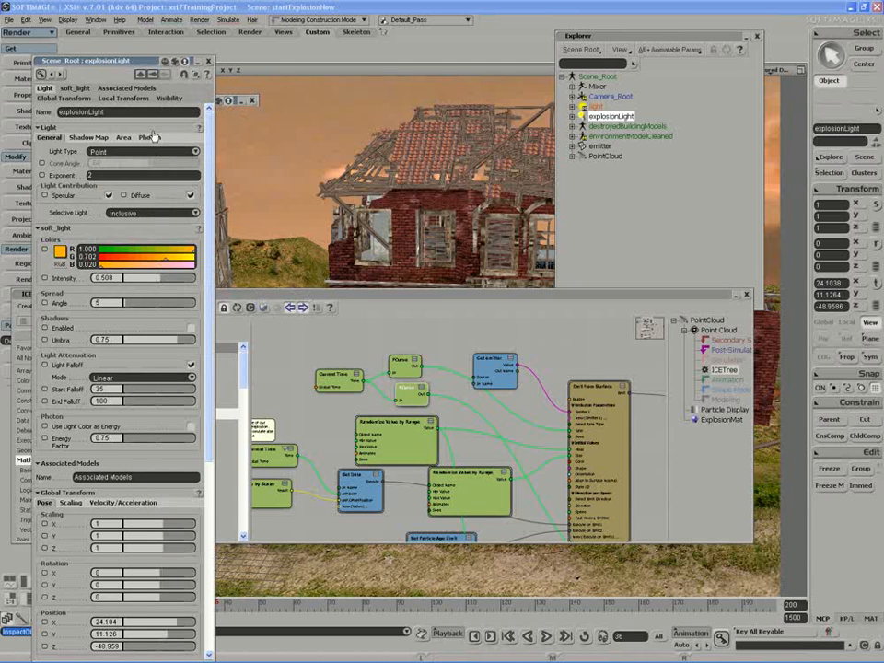
{"action": "double_click", "coordinate": [410, 396]}
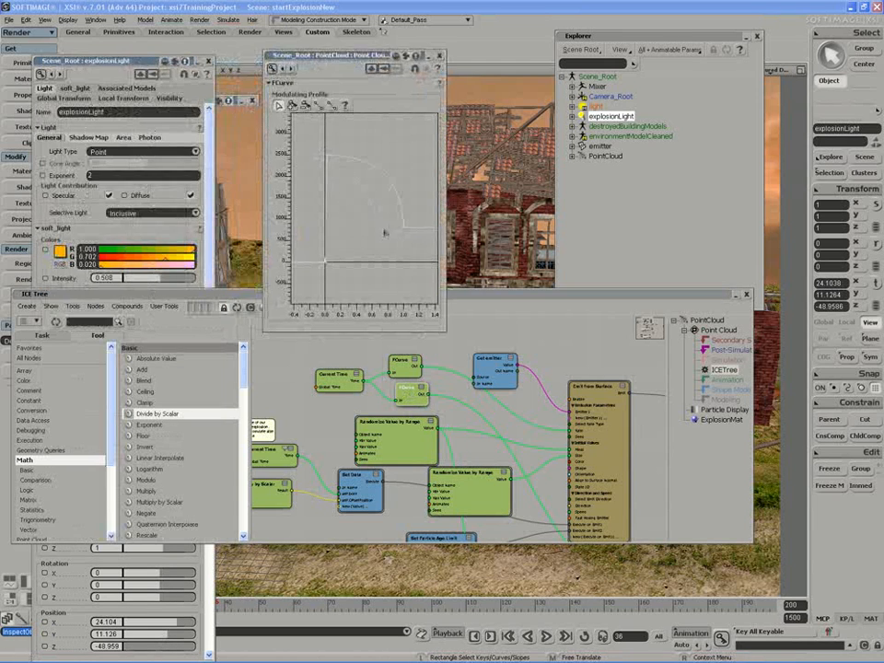
{"action": "left_click_drag", "start_coordinate": [388, 221], "coordinate": [425, 229]}
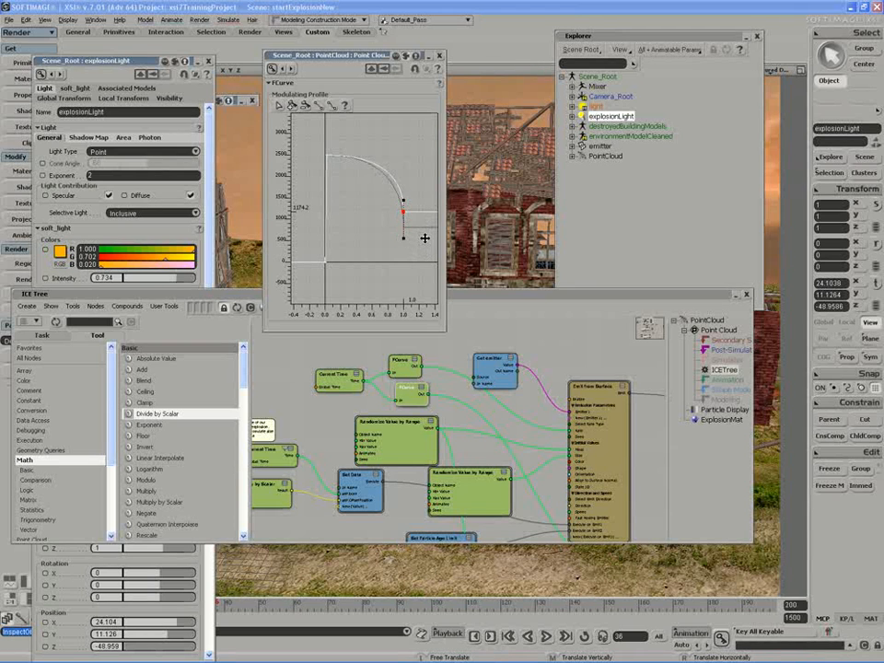
- Select the curve's peak key, move the explosionLight properties into view, and scrub from frame 1 to frame 8 to check its intensity
{"action": "left_click_drag", "start_coordinate": [316, 145], "coordinate": [345, 175]}
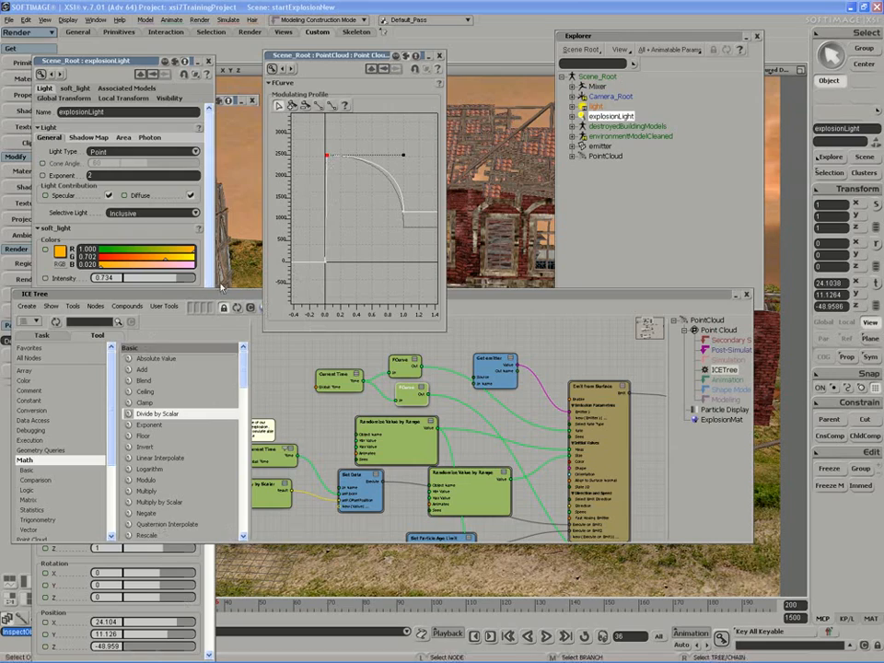
{"action": "left_click_drag", "start_coordinate": [184, 293], "coordinate": [190, 275]}
{"action": "left_click_drag", "start_coordinate": [111, 63], "coordinate": [171, 86]}
{"action": "left_click", "coordinate": [89, 605]}
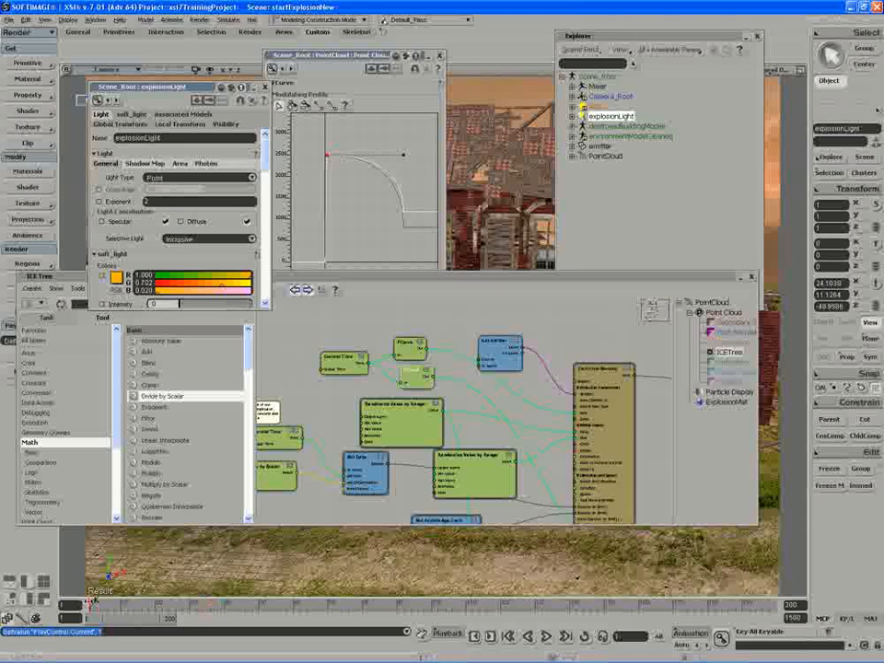
{"action": "left_click_drag", "start_coordinate": [91, 605], "coordinate": [96, 605]}
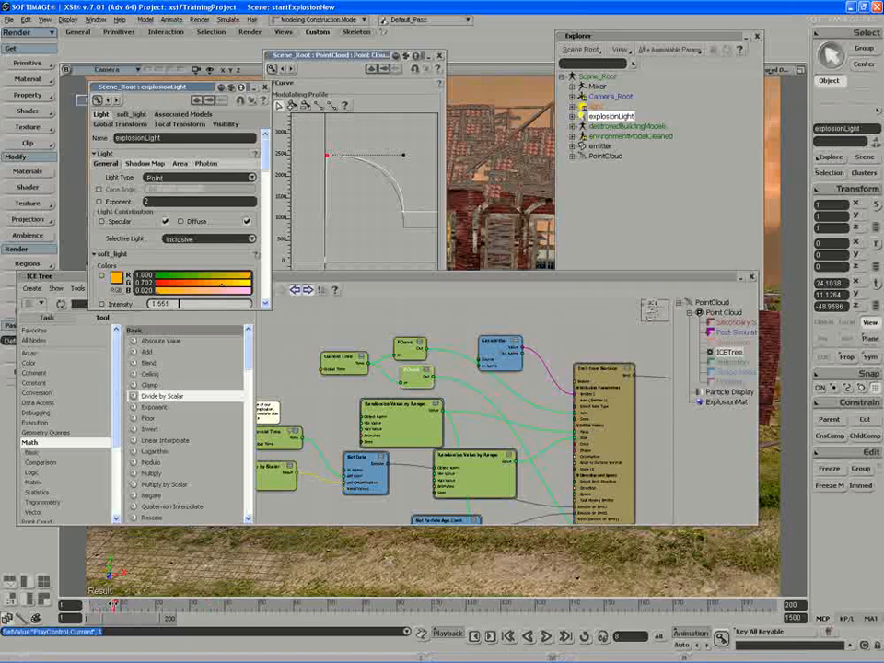
{"action": "left_click_drag", "start_coordinate": [115, 604], "coordinate": [115, 604]}
{"action": "key", "text": "v"}
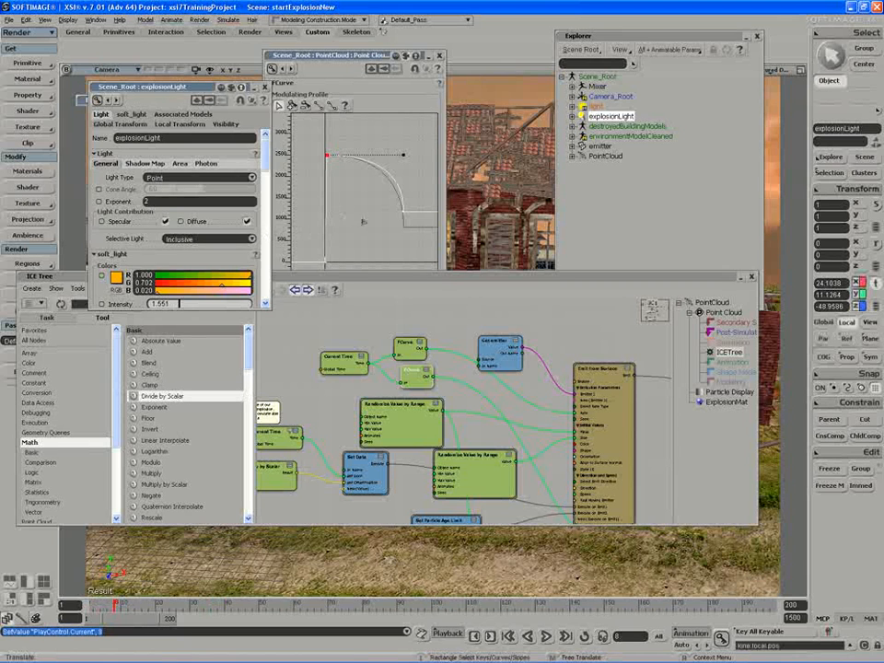
- Raise the selected peak key of the duplicated FCurve to about 3400
{"action": "left_click", "coordinate": [369, 228]}
{"action": "key", "text": "v"}
{"action": "mouse_move", "coordinate": [346, 217]}
{"action": "left_mouse_down"}
{"action": "mouse_move", "coordinate": [343, 190]}
{"action": "mouse_move", "coordinate": [348, 222]}
{"action": "left_mouse_up"}
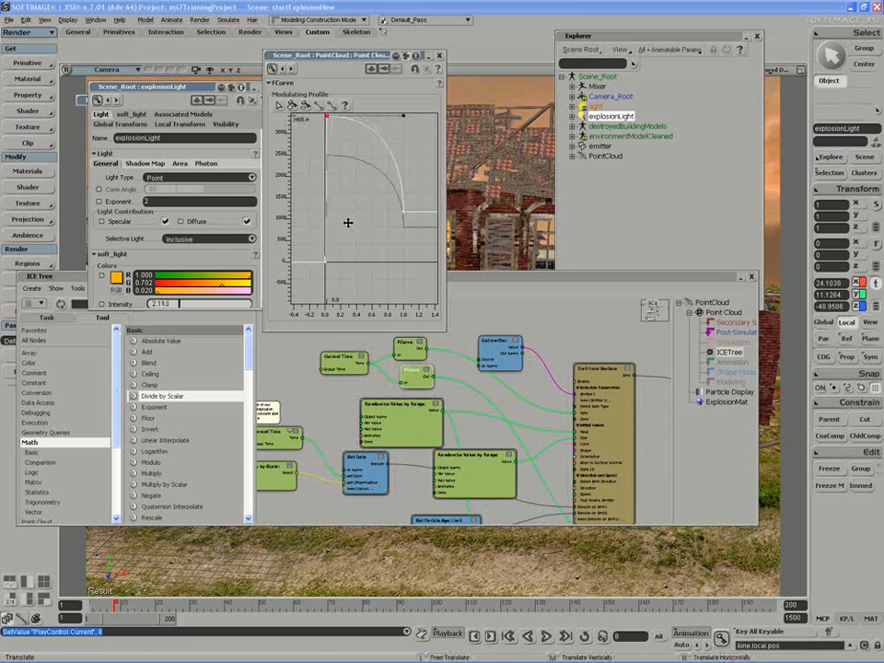
- Go to frame 5, collapse the FCurve and ICE Tree windows, and preview-render a region around the explosion and the house's near corner
{"action": "mouse_move", "coordinate": [101, 606]}
{"action": "left_mouse_down"}
{"action": "mouse_move", "coordinate": [91, 607]}
{"action": "mouse_move", "coordinate": [104, 607]}
{"action": "left_mouse_up"}
{"action": "double_click", "coordinate": [312, 55]}
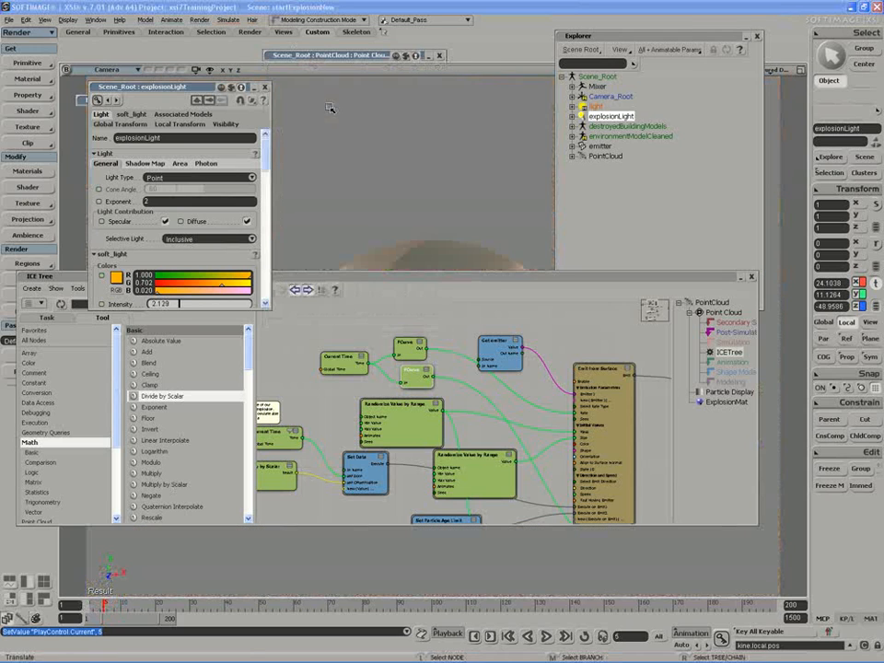
{"action": "double_click", "coordinate": [404, 277]}
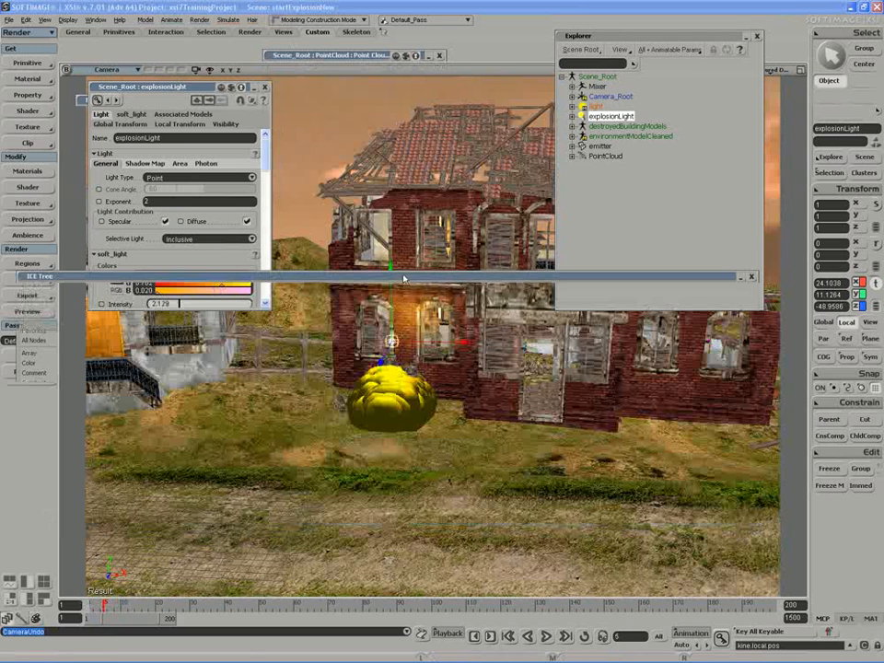
{"action": "left_click", "coordinate": [469, 162]}
{"action": "key", "text": "q"}
{"action": "left_click_drag", "start_coordinate": [147, 123], "coordinate": [524, 517]}
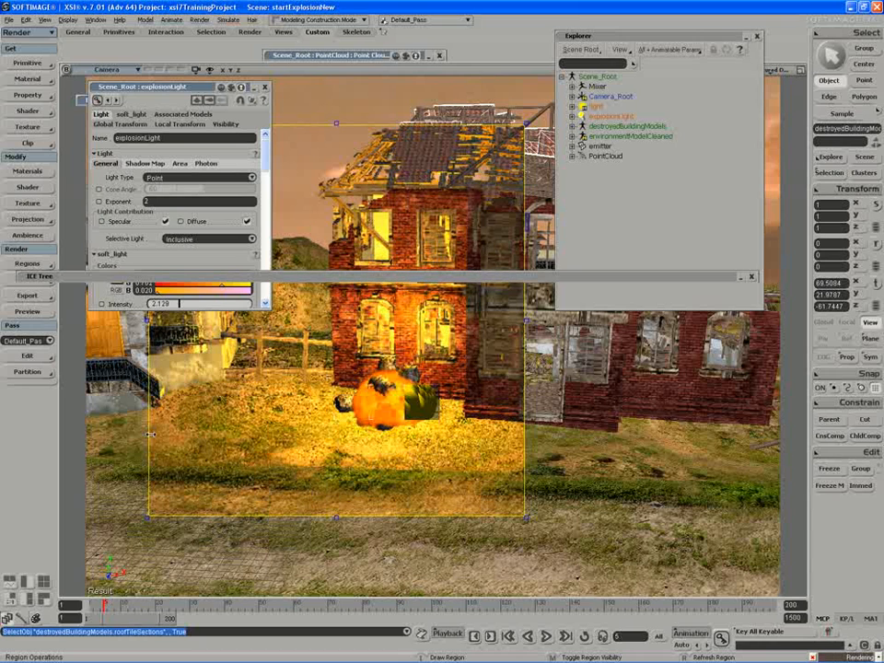
- Move the ICE Tree clear of the light properties and set the explosionLight colour to RGB 1.000, 0.953, 0.669
{"action": "left_click", "coordinate": [274, 277]}
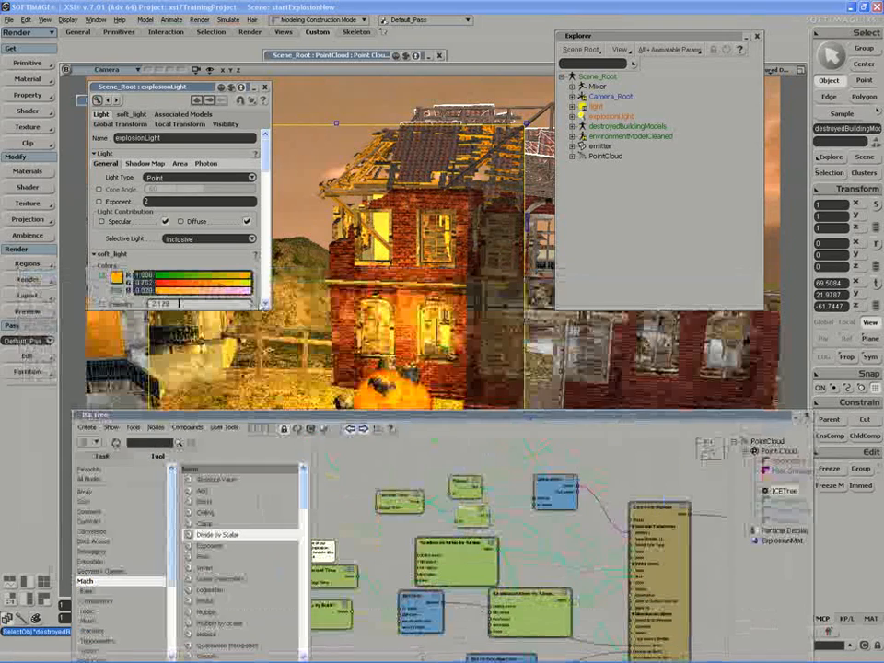
{"action": "mouse_move", "coordinate": [223, 284]}
{"action": "left_mouse_down"}
{"action": "mouse_move", "coordinate": [237, 286]}
{"action": "mouse_move", "coordinate": [215, 295]}
{"action": "left_mouse_up"}
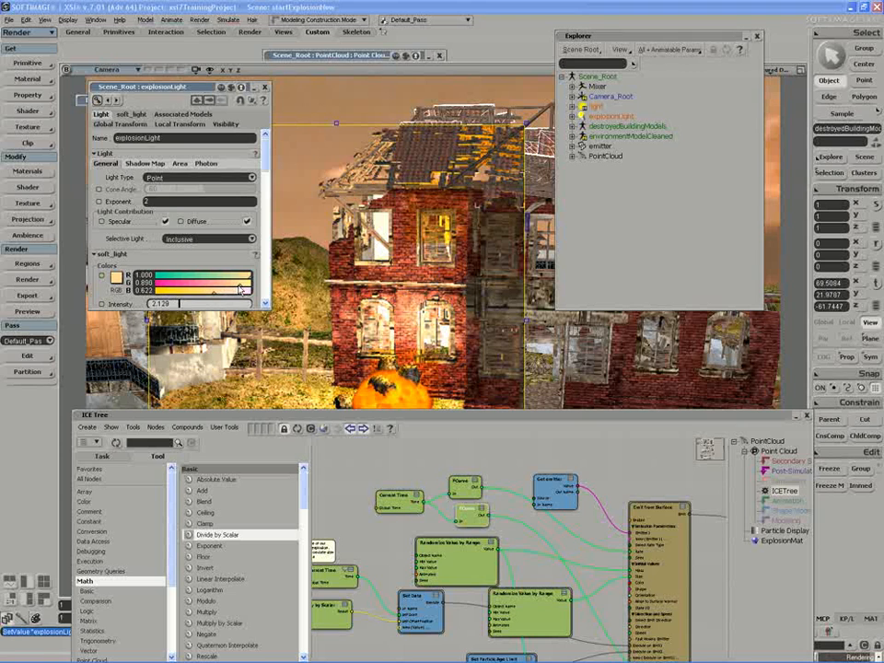
{"action": "mouse_move", "coordinate": [240, 291]}
{"action": "left_mouse_down"}
{"action": "mouse_move", "coordinate": [247, 289]}
{"action": "mouse_move", "coordinate": [222, 292]}
{"action": "left_mouse_up"}
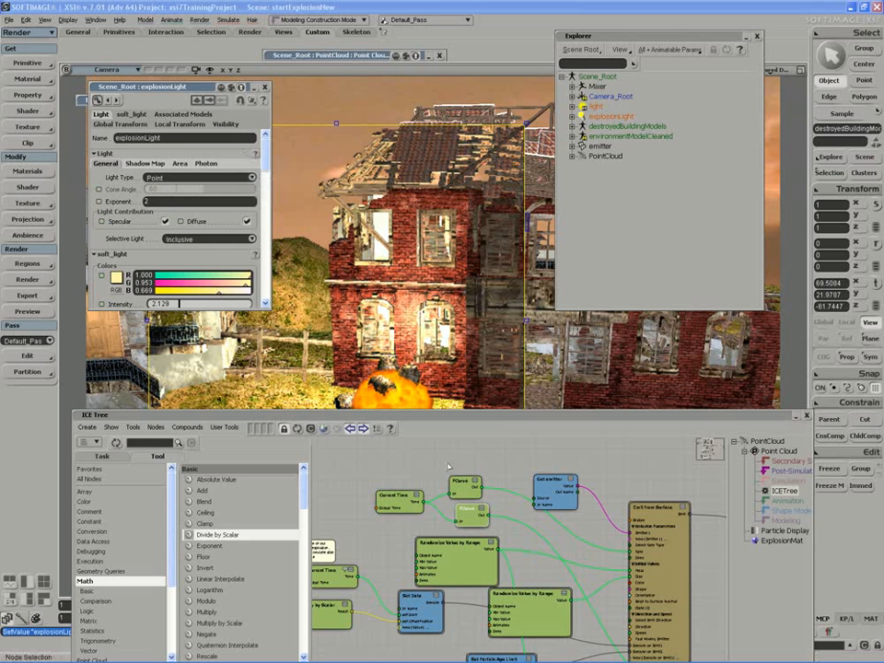
- Close the ICE Tree and check the lighting after the blast in a render region at frame 94, then hide the region
{"action": "double_click", "coordinate": [493, 415]}
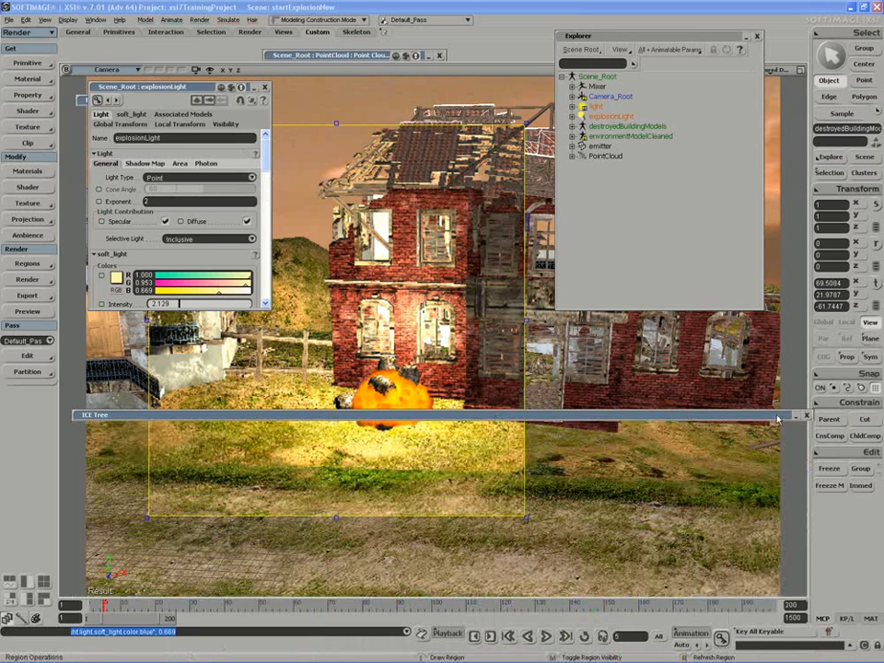
{"action": "left_click", "coordinate": [806, 415]}
{"action": "left_click", "coordinate": [546, 636]}
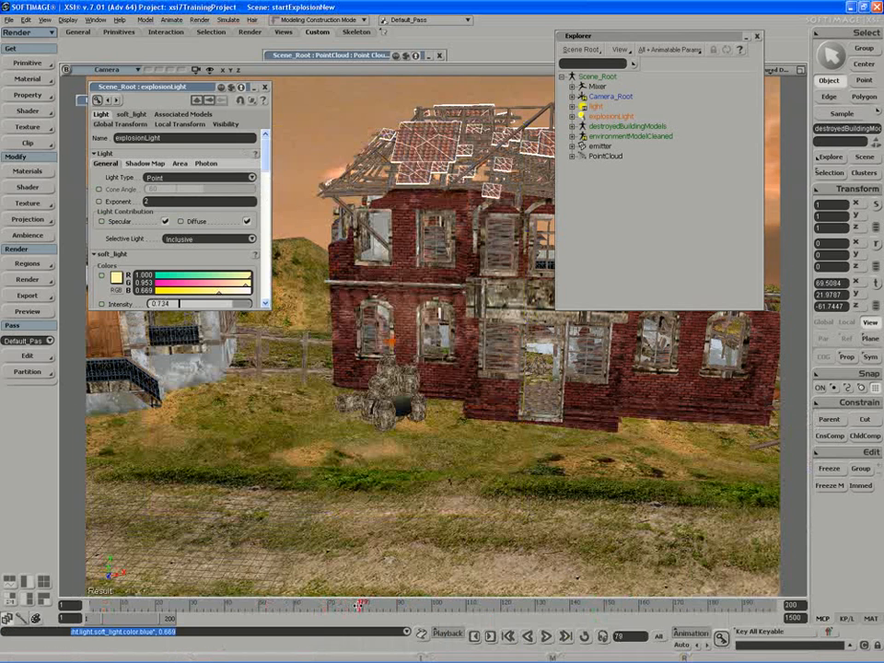
{"action": "key", "text": "q"}
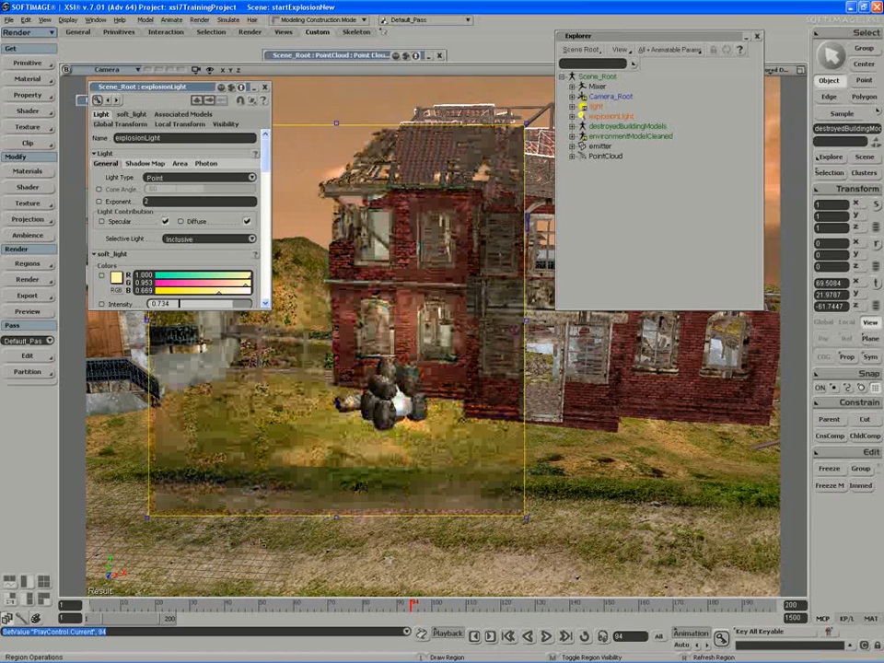
{"action": "middle_click", "coordinate": [414, 527]}
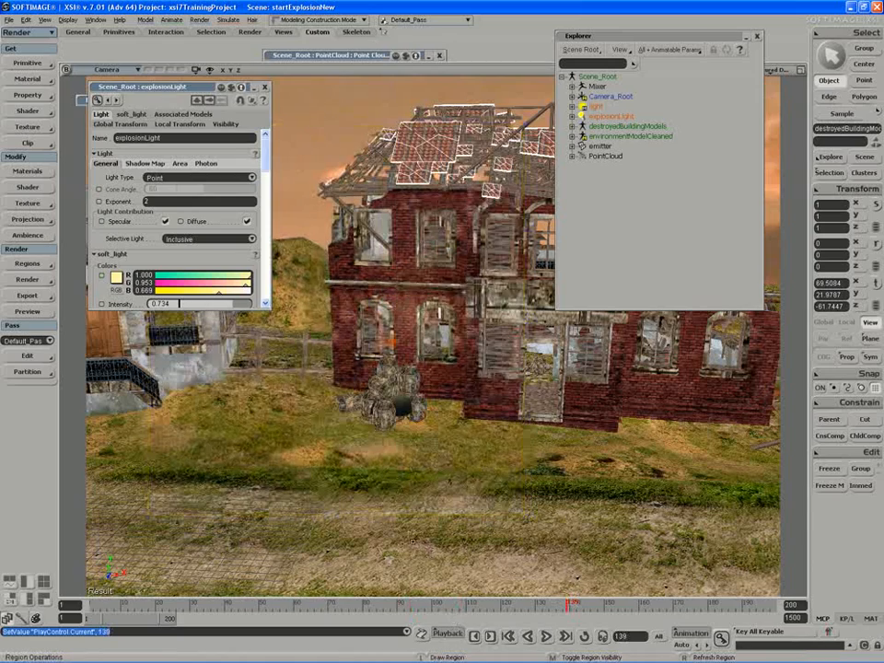
- Orbit the camera to frame the ruined house more frontally, with the barrels in front of it
{"action": "key", "text": "s"}
{"action": "right_click_drag", "start_coordinate": [390, 517], "coordinate": [371, 530]}
{"action": "key", "text": "space"}
- Play the simulation from the new camera angle, stop it, and scrub back to frame 1
{"action": "left_click", "coordinate": [550, 639]}
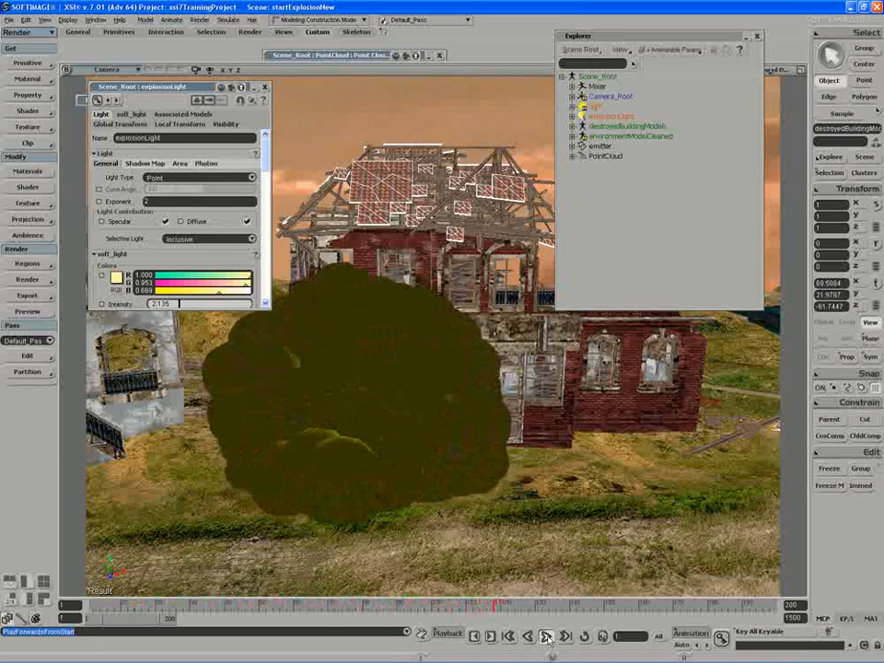
{"action": "left_click", "coordinate": [547, 638]}
{"action": "left_click_drag", "start_coordinate": [528, 607], "coordinate": [304, 592]}
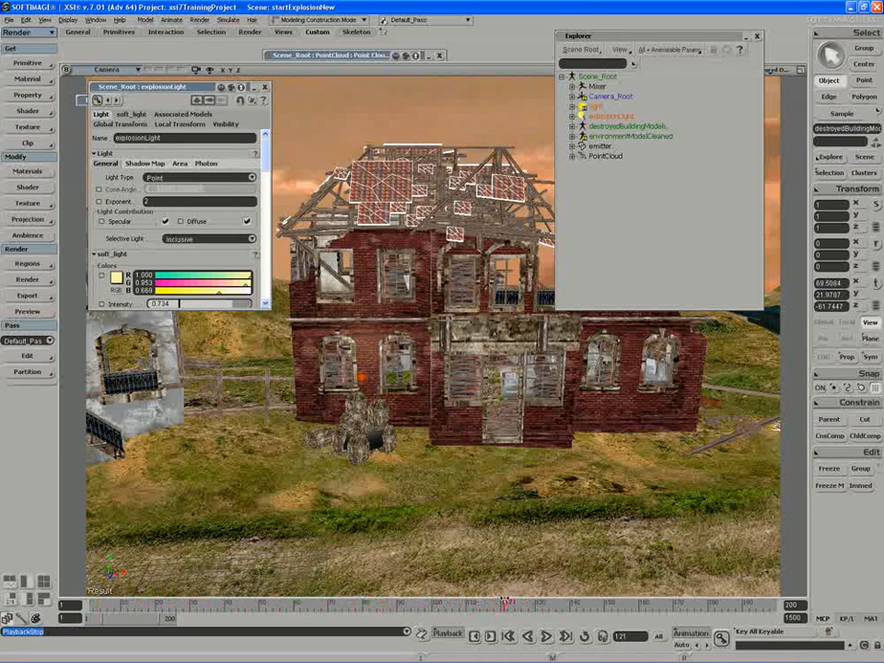
{"action": "left_click_drag", "start_coordinate": [505, 600], "coordinate": [90, 603]}
- Clear the viewport by closing the explosionLight, FCurve and ExplosionMat property windows and minimizing the Explorer
{"action": "left_click", "coordinate": [265, 88]}
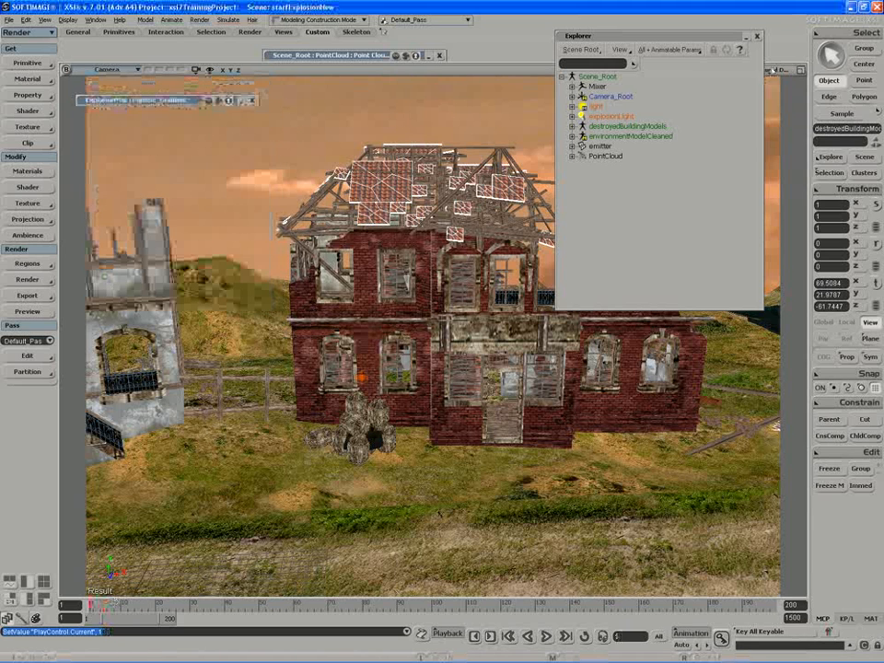
{"action": "left_click", "coordinate": [732, 37]}
{"action": "left_click", "coordinate": [746, 37]}
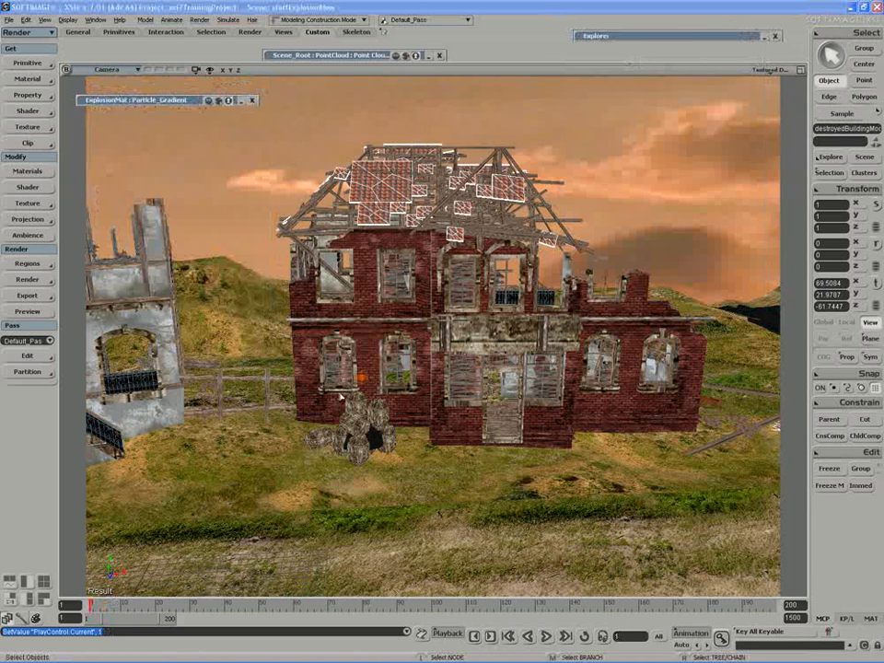
{"action": "left_click", "coordinate": [254, 104]}
{"action": "left_click", "coordinate": [439, 56]}
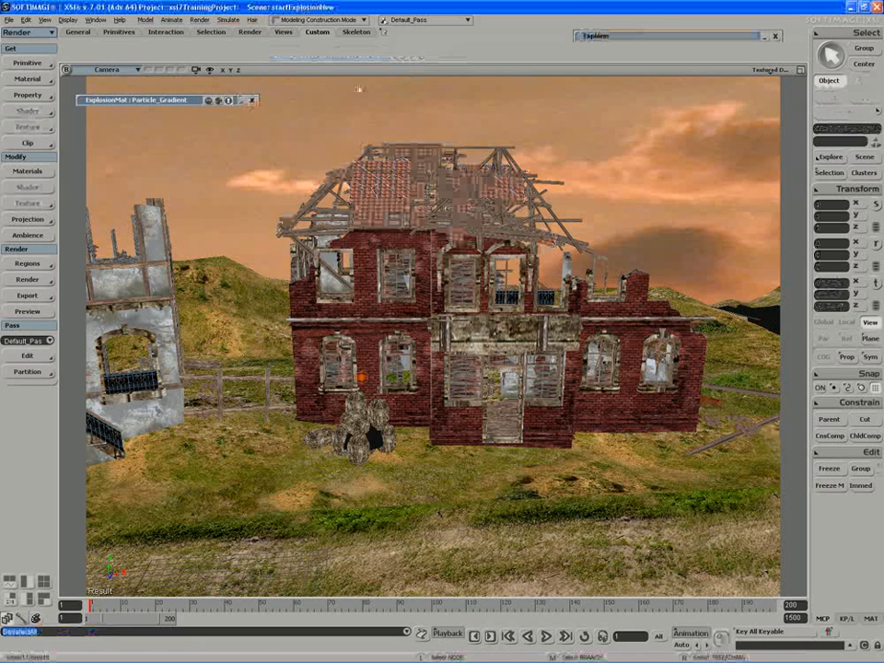
{"action": "left_click", "coordinate": [254, 100]}
- Open the pass options and rename the default render pass as explosion
{"action": "left_click", "coordinate": [26, 280]}
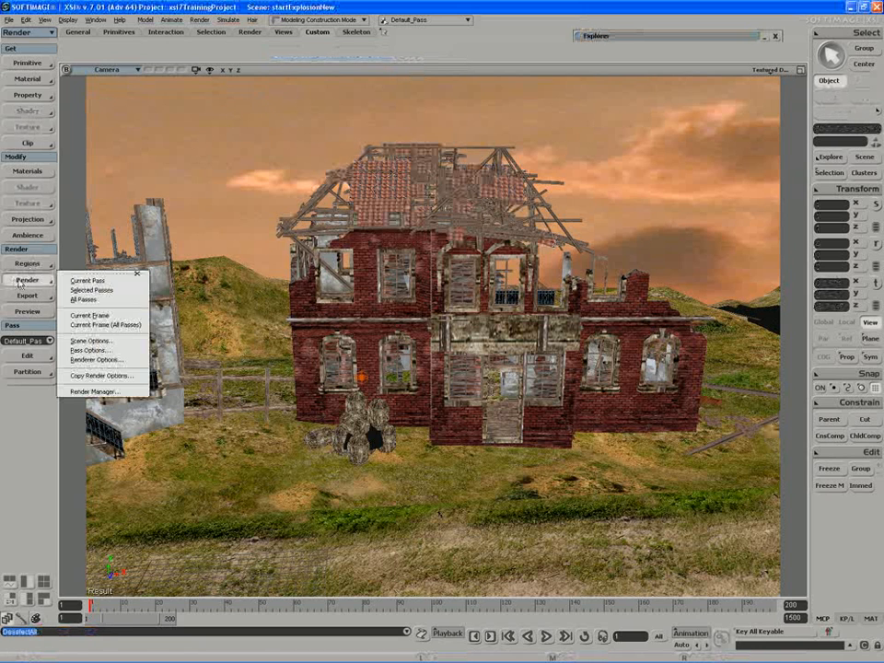
{"action": "left_click", "coordinate": [90, 350]}
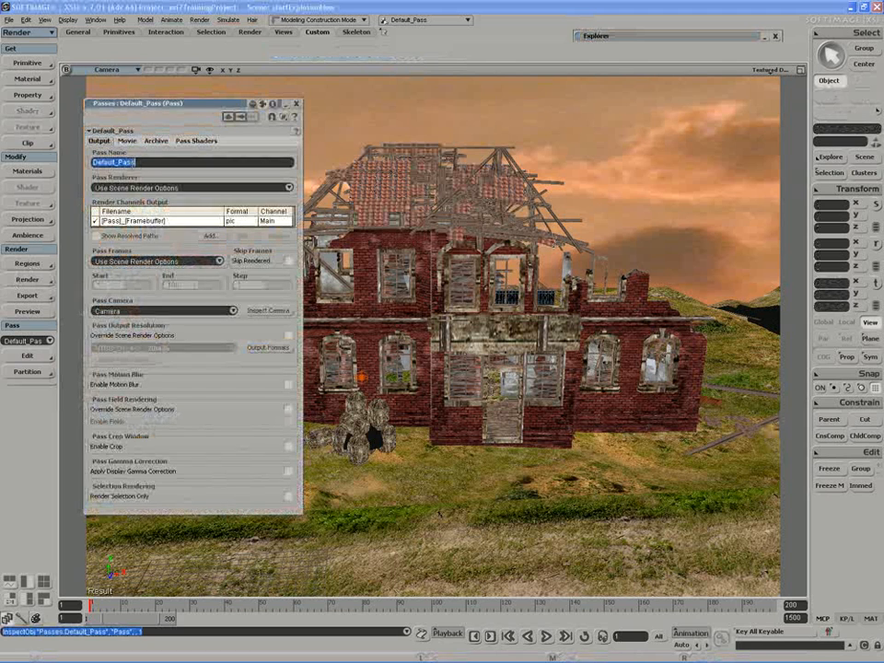
{"action": "type", "text": "explosion"}
{"action": "key", "text": "Return"}
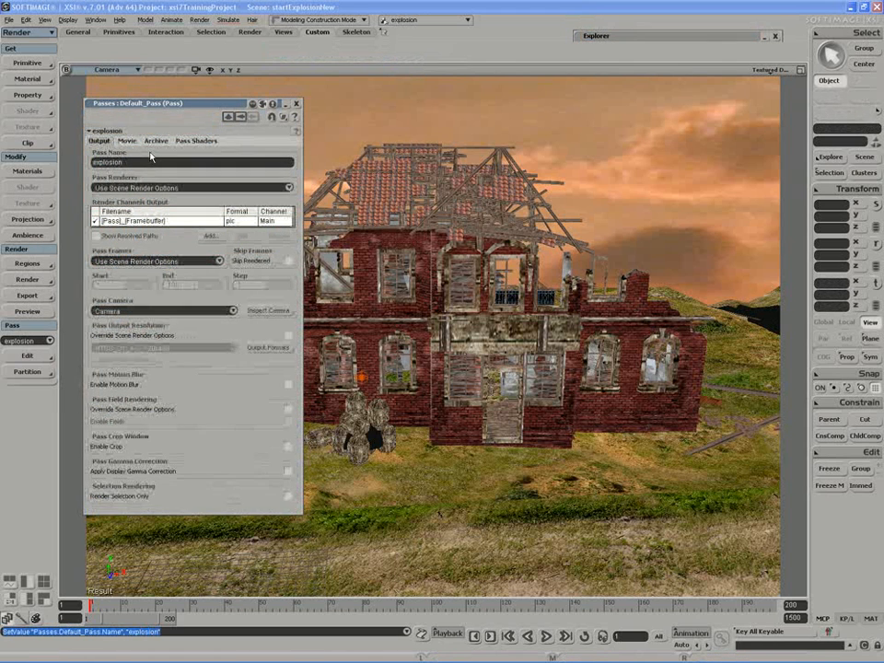
- Switch the explosion pass to its own frame range ending at frame 160 and close its options
{"action": "left_click", "coordinate": [142, 262]}
{"action": "left_click", "coordinate": [129, 247]}
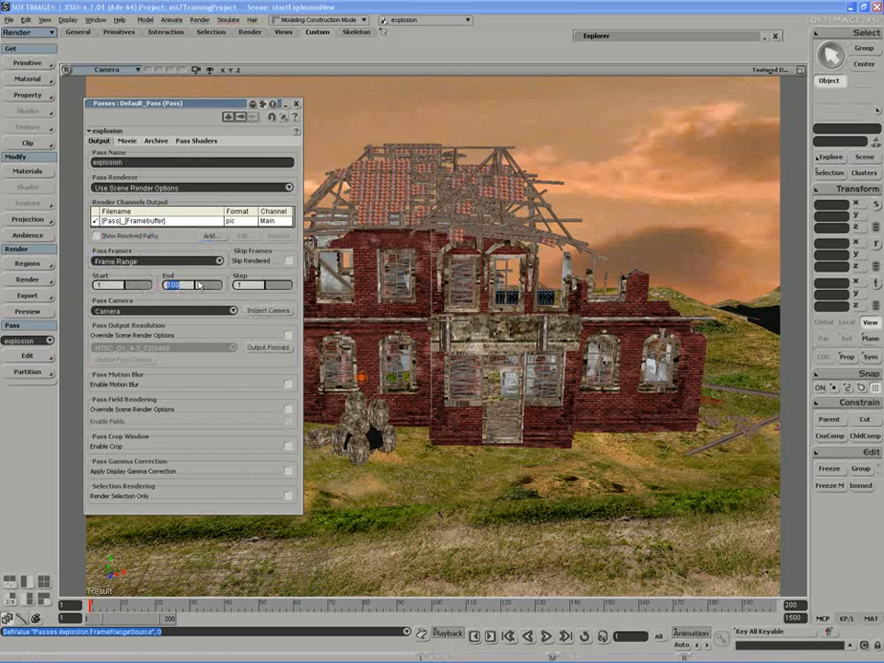
{"action": "type", "text": "160"}
{"action": "key", "text": "Return"}
{"action": "left_click", "coordinate": [297, 103]}
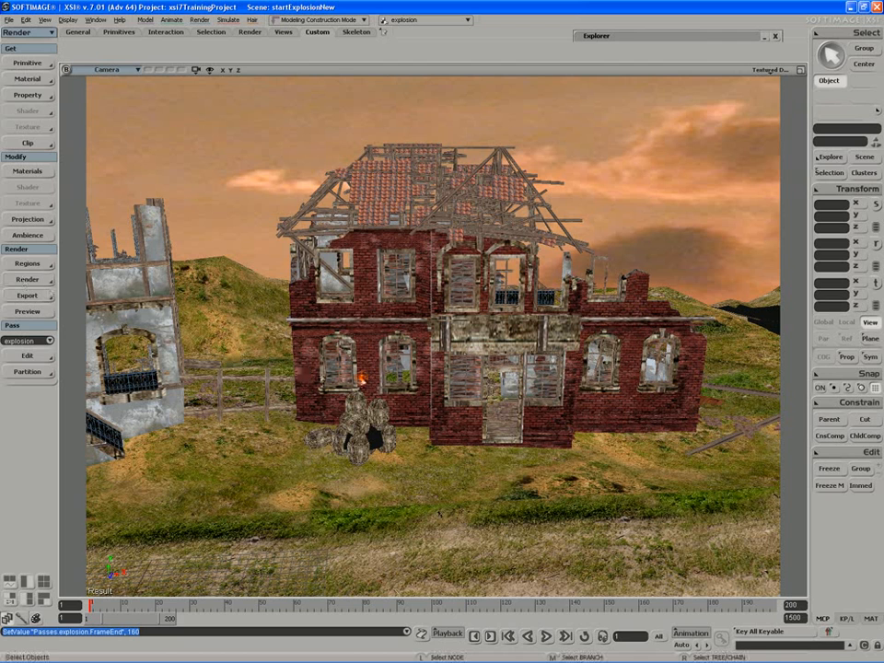
- Enable shadows on the explosionLight and set their umbra to about 0.068, then close its properties
{"action": "left_click", "coordinate": [363, 379]}
{"action": "key", "text": "Return"}
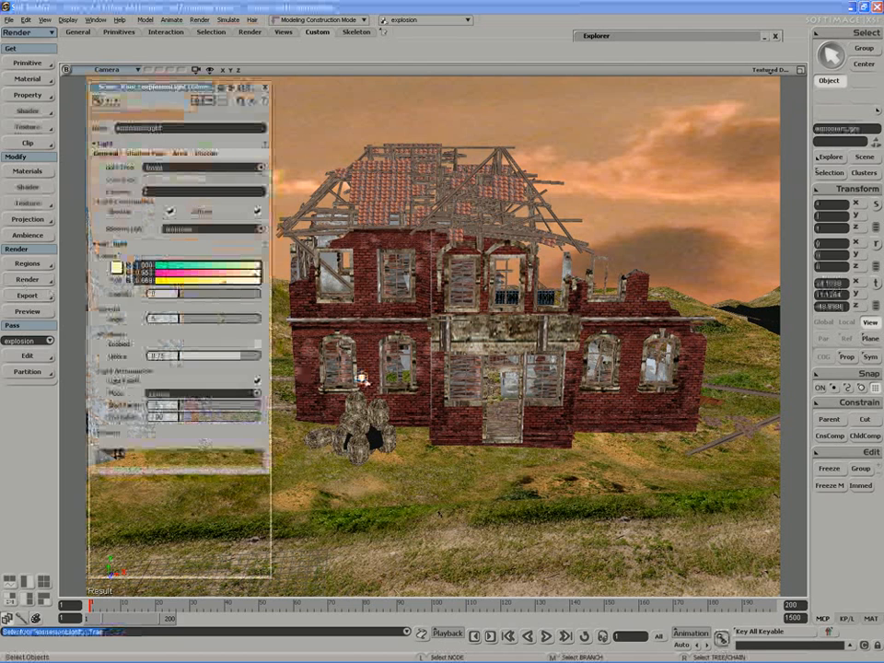
{"action": "left_click", "coordinate": [257, 345]}
{"action": "left_click", "coordinate": [194, 357]}
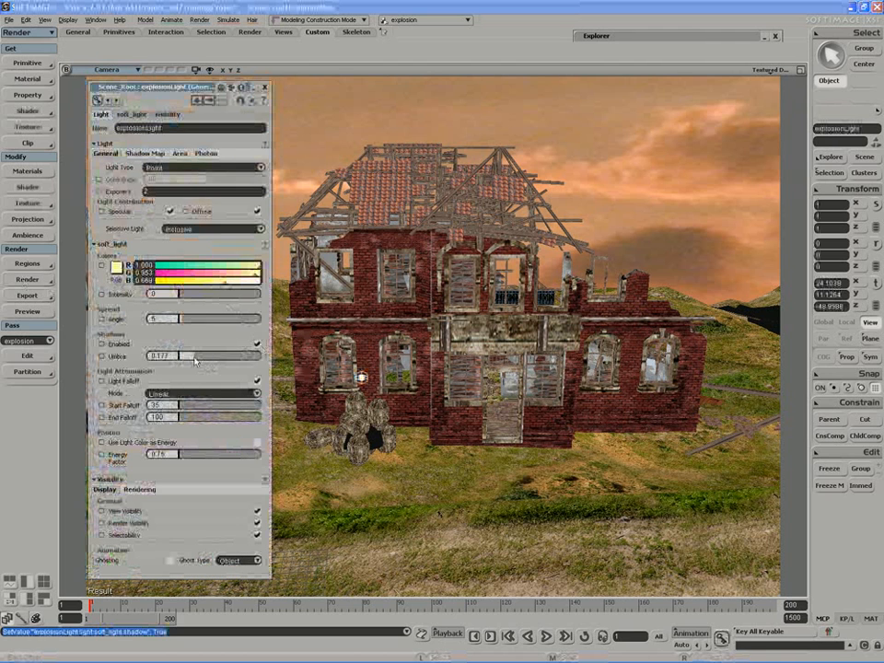
{"action": "left_click_drag", "start_coordinate": [194, 360], "coordinate": [185, 360]}
{"action": "left_click", "coordinate": [264, 87]}
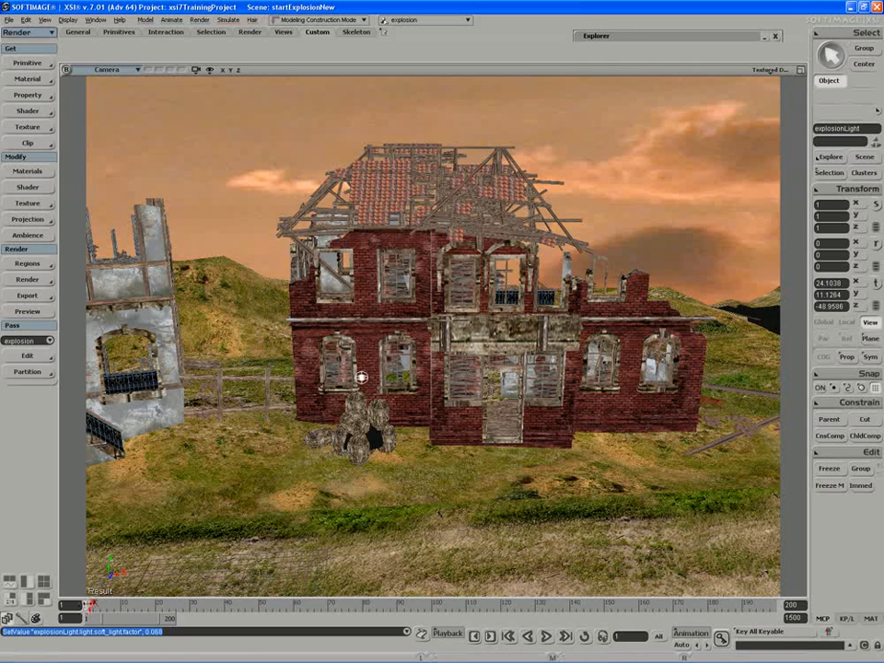
- Check the light's shadows around the barrels in a render region at frame 3, then hide the region
{"action": "left_click_drag", "start_coordinate": [91, 604], "coordinate": [98, 605]}
{"action": "key", "text": "q"}
{"action": "left_click_drag", "start_coordinate": [261, 353], "coordinate": [440, 502]}
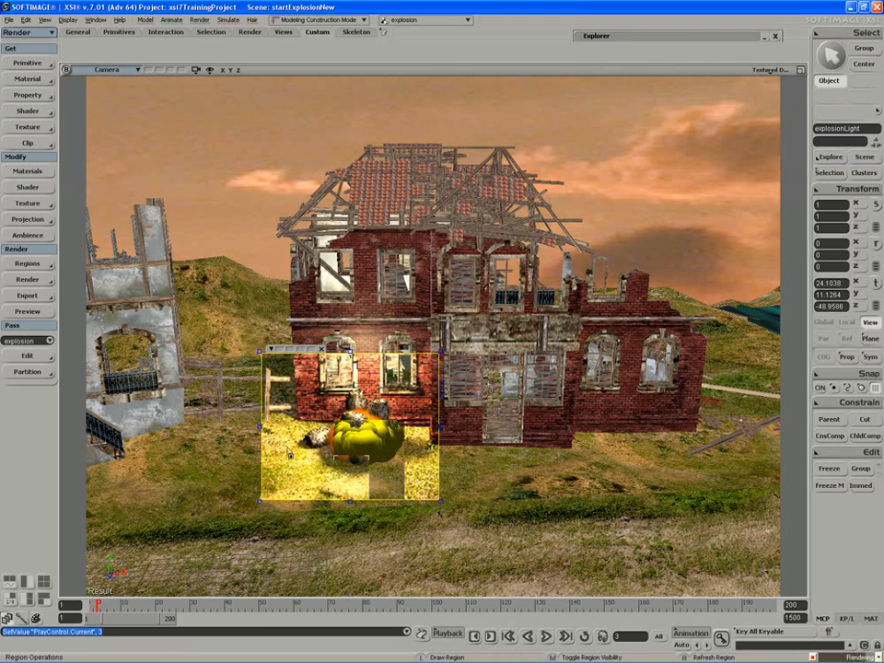
{"action": "middle_click", "coordinate": [288, 452]}
{"action": "key", "text": "space"}
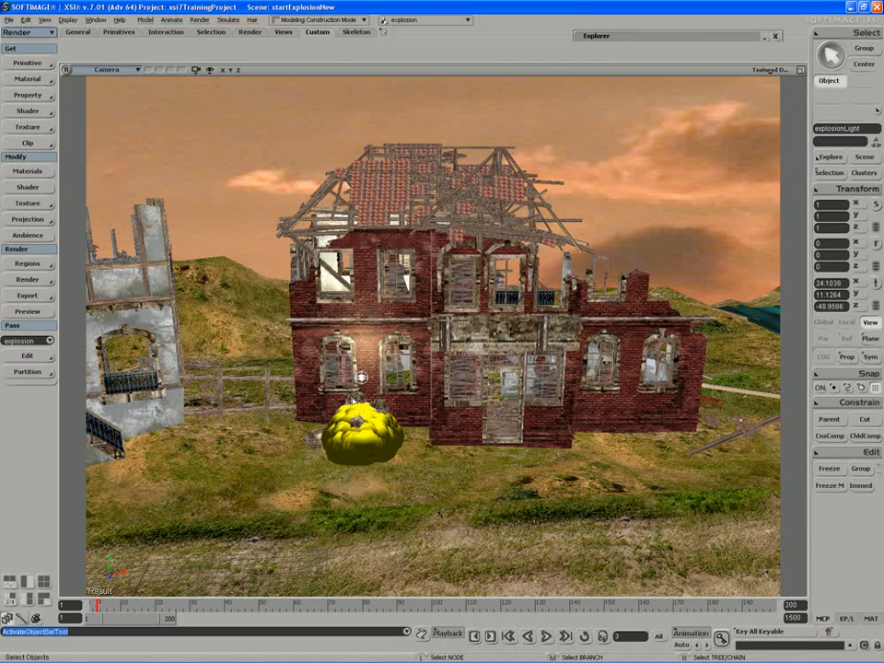
- Scrub and play the explosion simulation for a last check, and return to frame 1
{"action": "left_click_drag", "start_coordinate": [99, 605], "coordinate": [216, 606]}
{"action": "left_click_drag", "start_coordinate": [131, 609], "coordinate": [65, 605]}
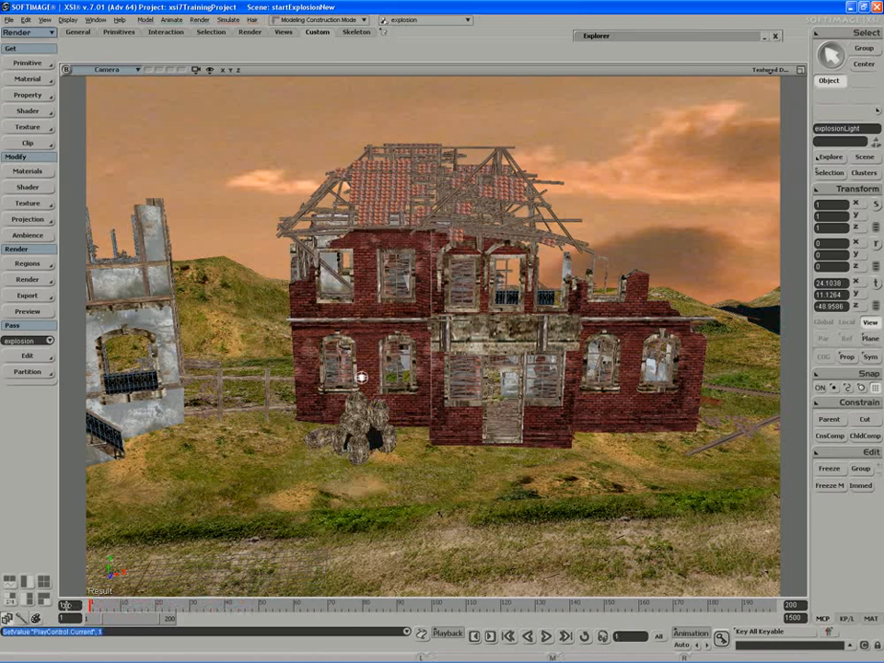
{"action": "left_click", "coordinate": [546, 637]}
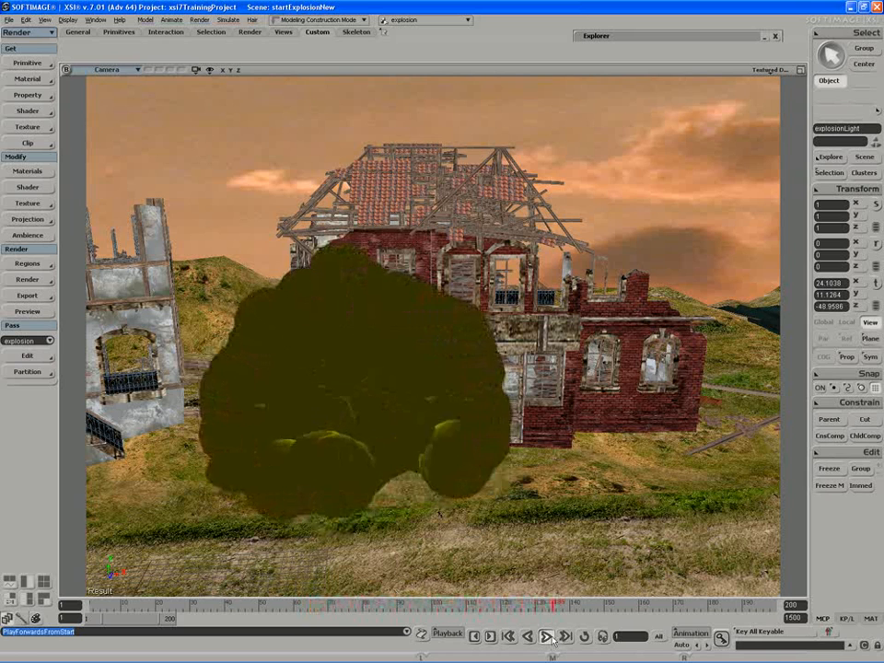
{"action": "left_click", "coordinate": [546, 636]}
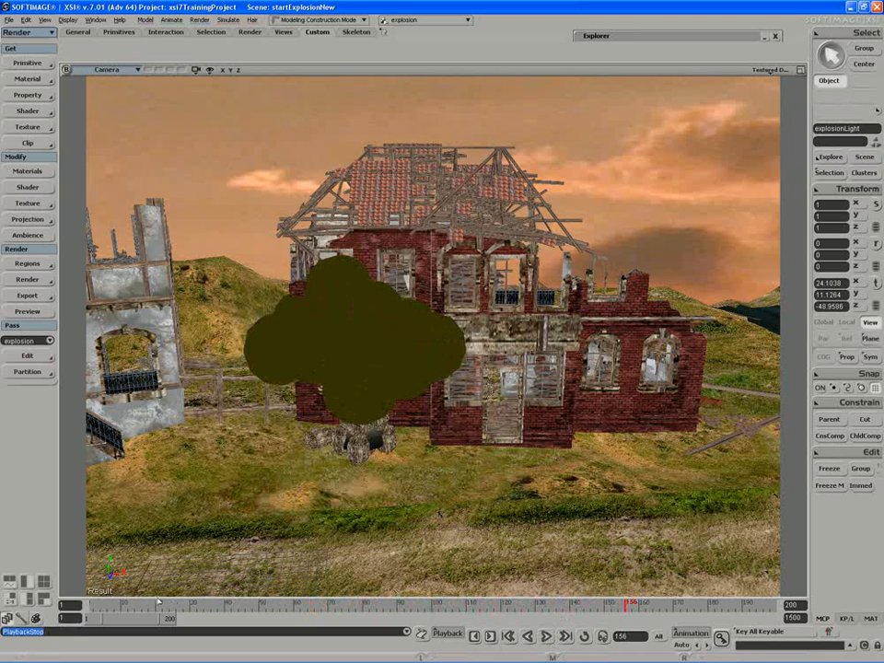
{"action": "left_click", "coordinate": [89, 605]}
{"action": "left_click", "coordinate": [18, 280]}
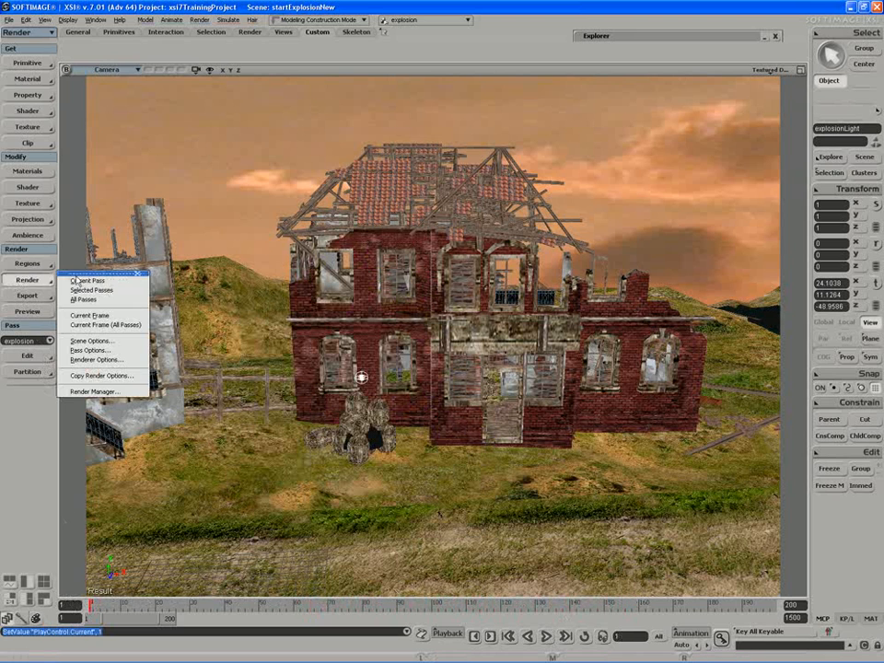
{"action": "left_click", "coordinate": [107, 286]}
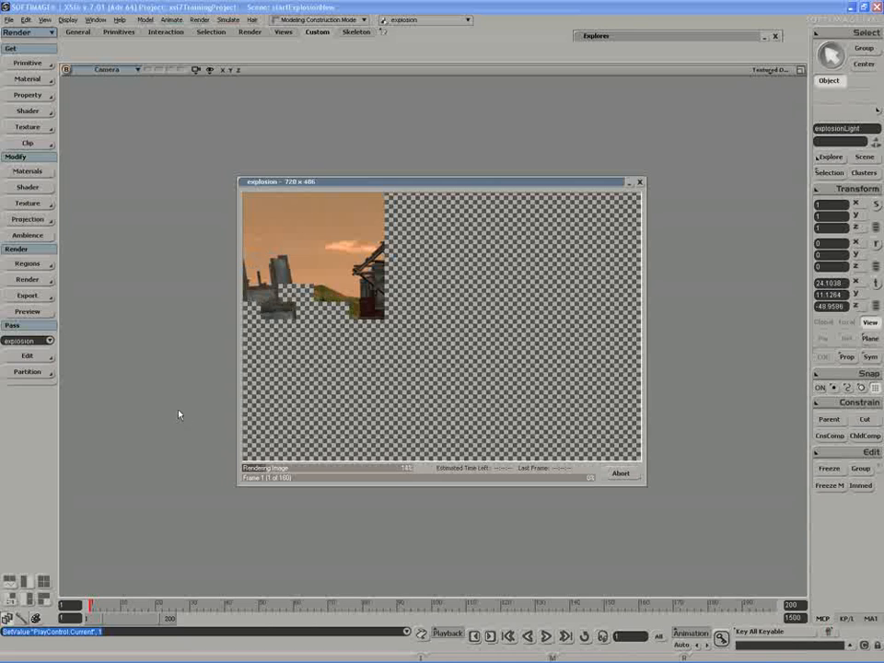
{"action": "left_click", "coordinate": [619, 473]}
- Set the scene's render output resolution to Custom format with a pixel ratio of 1, and close the scene options
{"action": "left_click", "coordinate": [28, 279]}
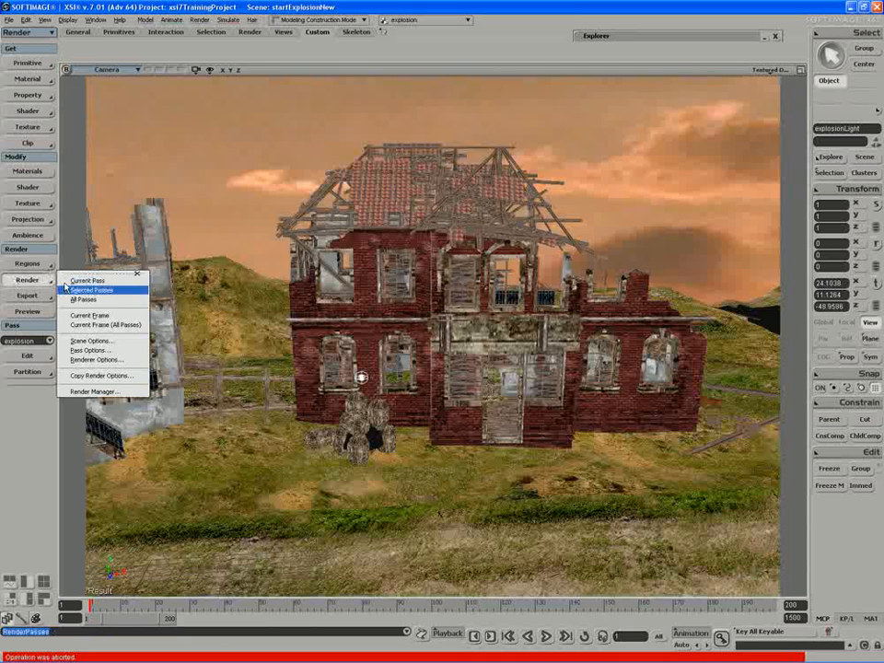
{"action": "left_click", "coordinate": [81, 340]}
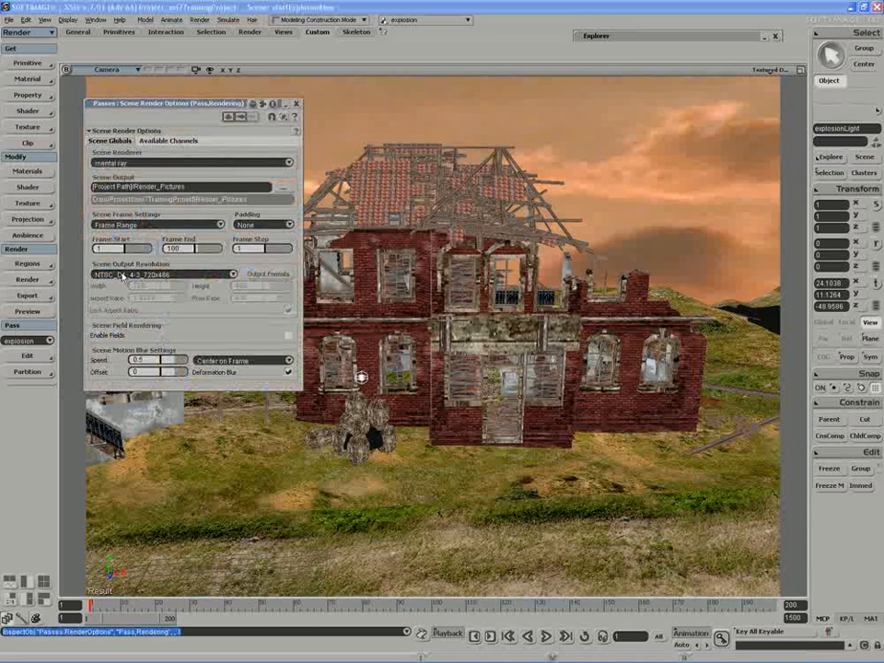
{"action": "left_click", "coordinate": [123, 277]}
{"action": "left_click", "coordinate": [156, 292]}
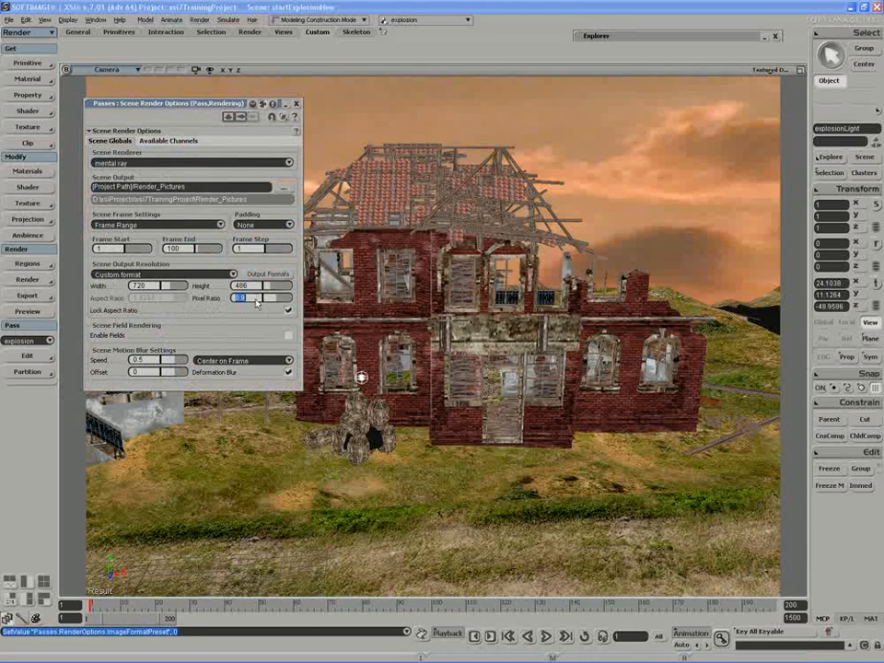
{"action": "type", "text": "1"}
{"action": "key", "text": "Return"}
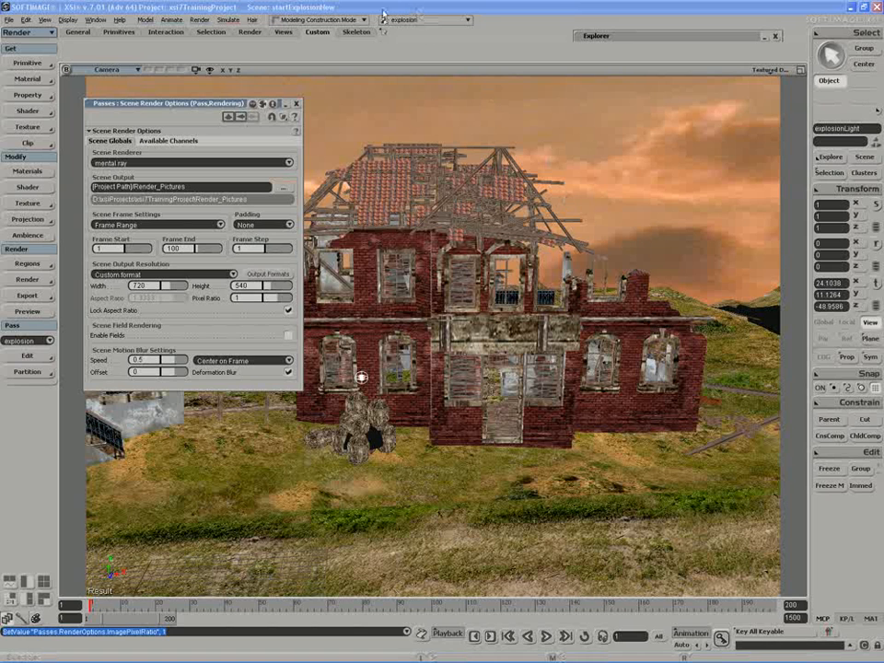
{"action": "left_click", "coordinate": [298, 104]}
- Render the current explosion pass
{"action": "left_click", "coordinate": [27, 280]}
{"action": "left_click", "coordinate": [90, 280]}
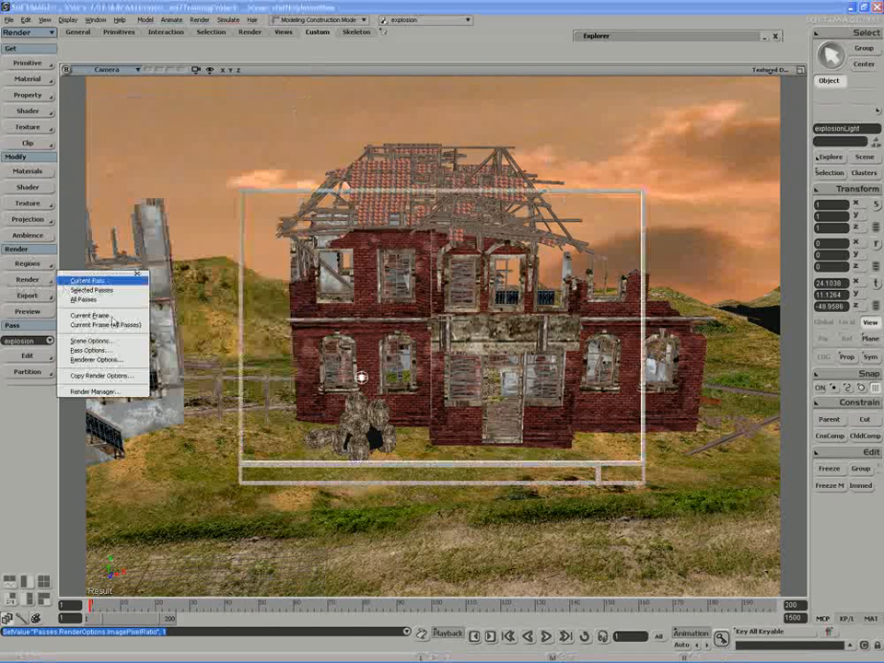